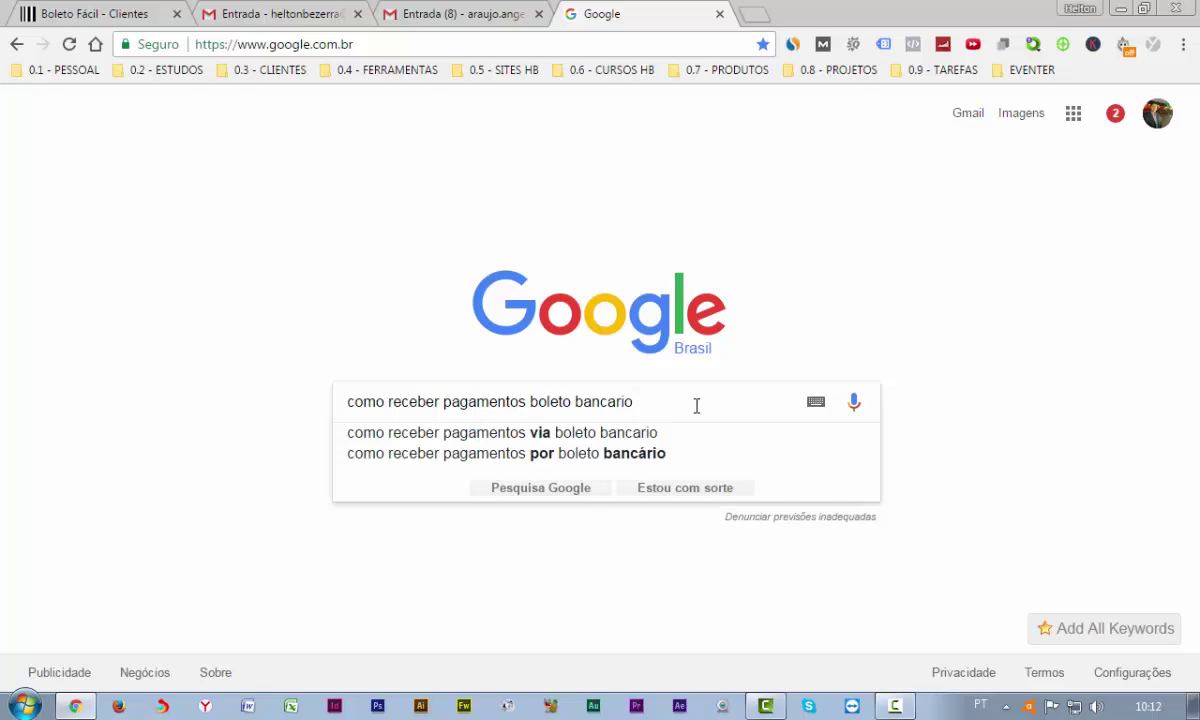
Switch to the Boleto Fácil page and view the Clientes list
click(99, 13)
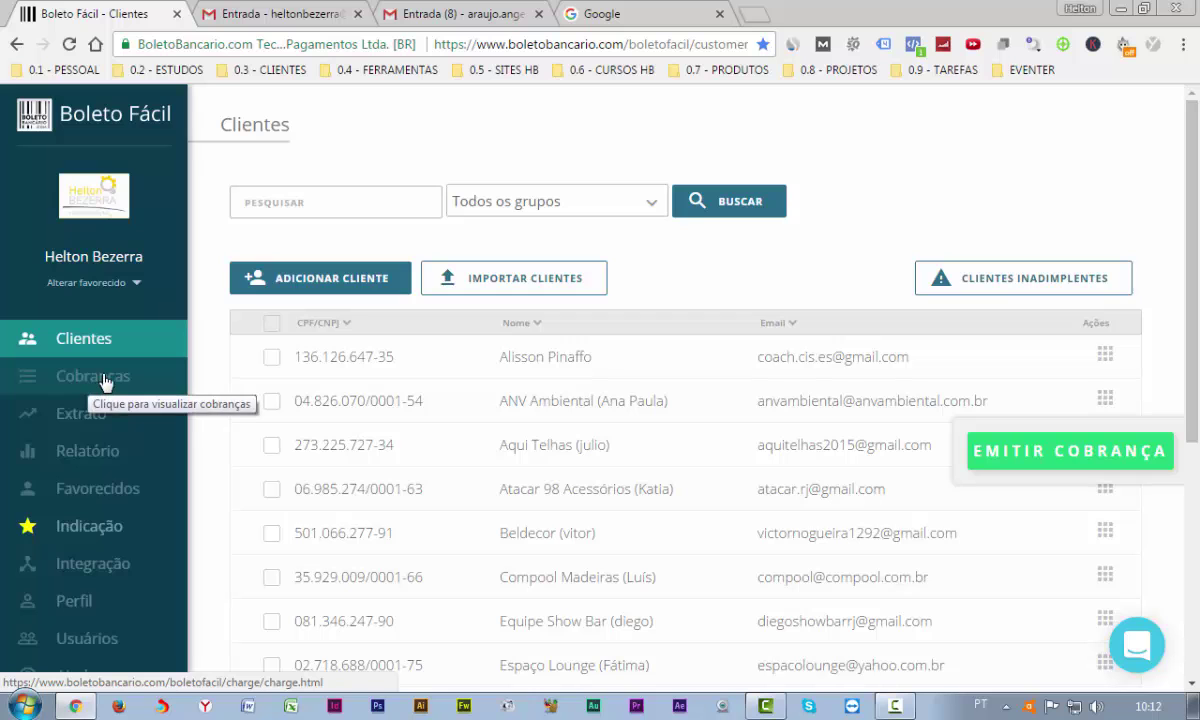
scroll(97, 428, down, 3)
scroll(97, 428, up, 3)
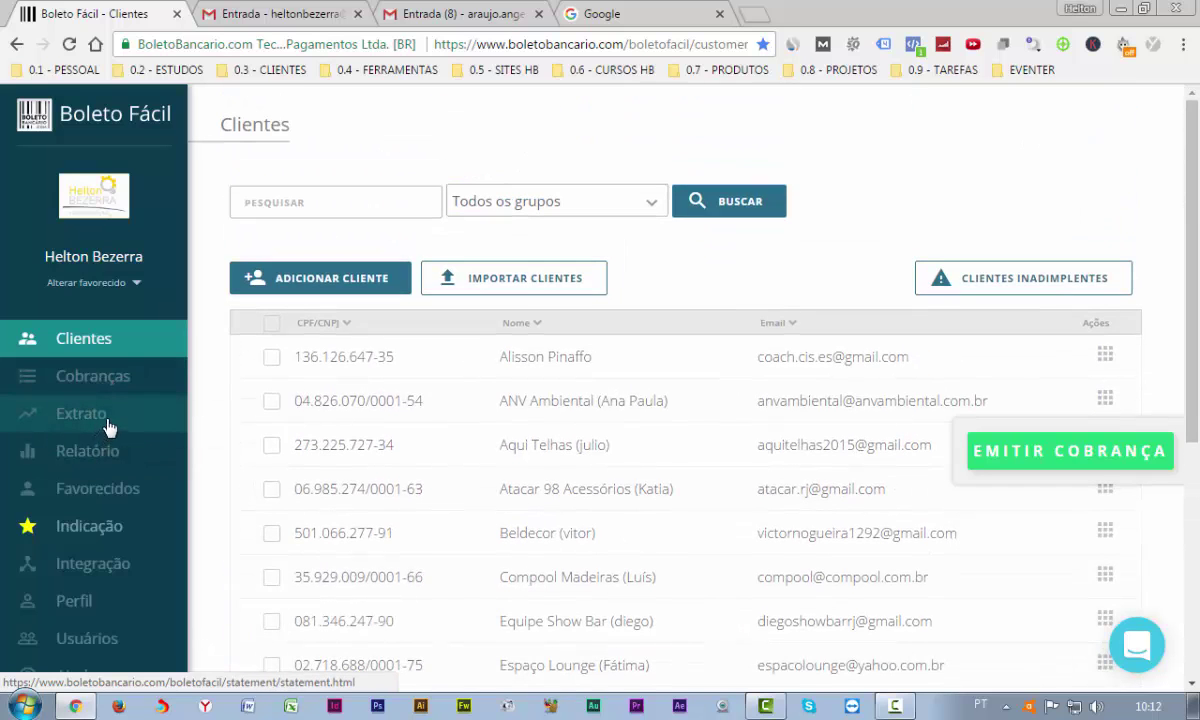
View the Cobranças page and check today's date in the system calendar against the charge's dates
click(88, 383)
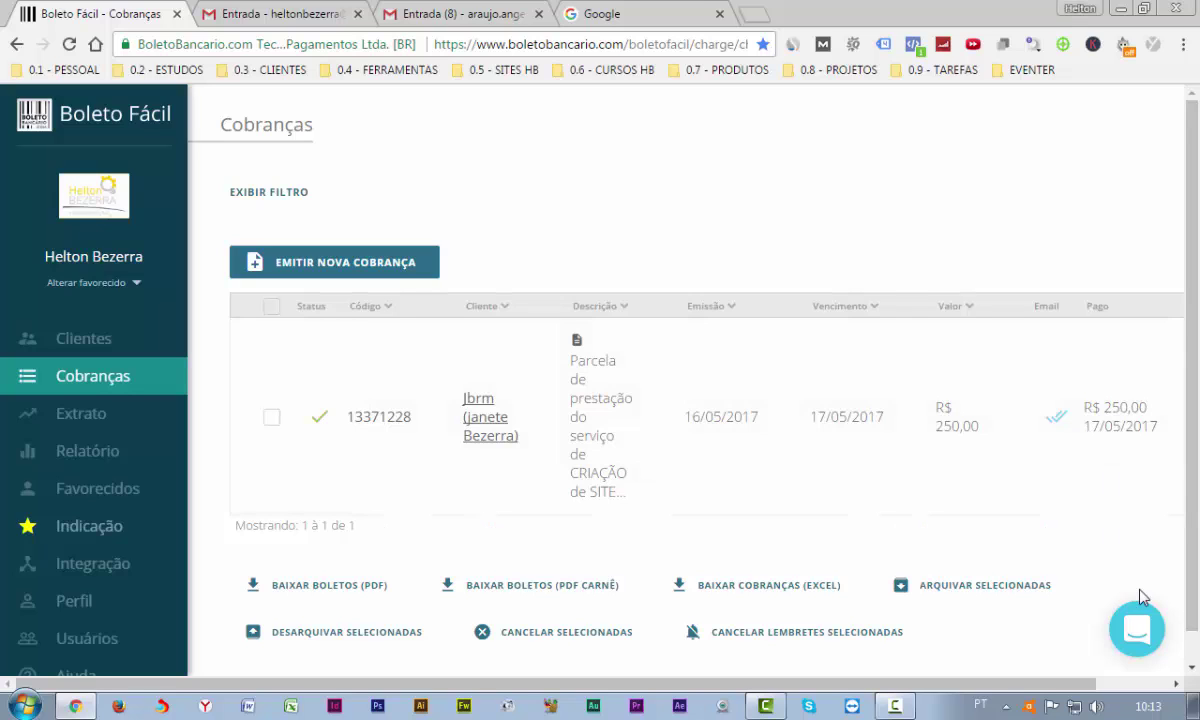
click(1156, 708)
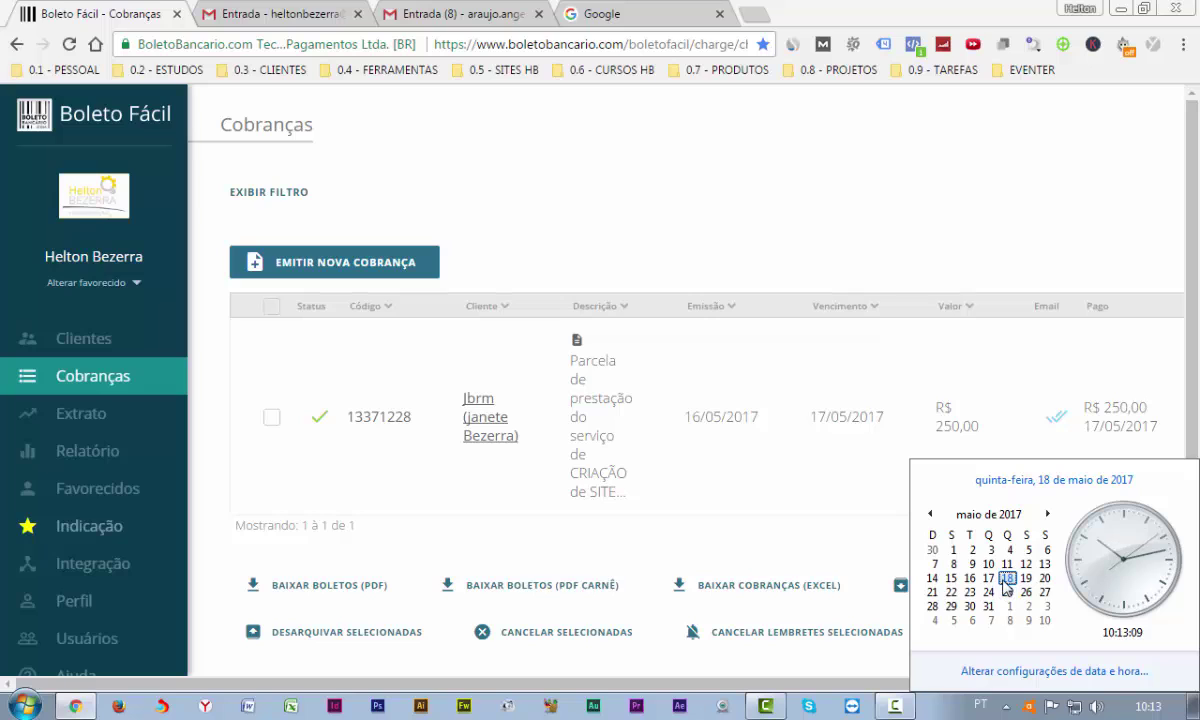
click(1052, 435)
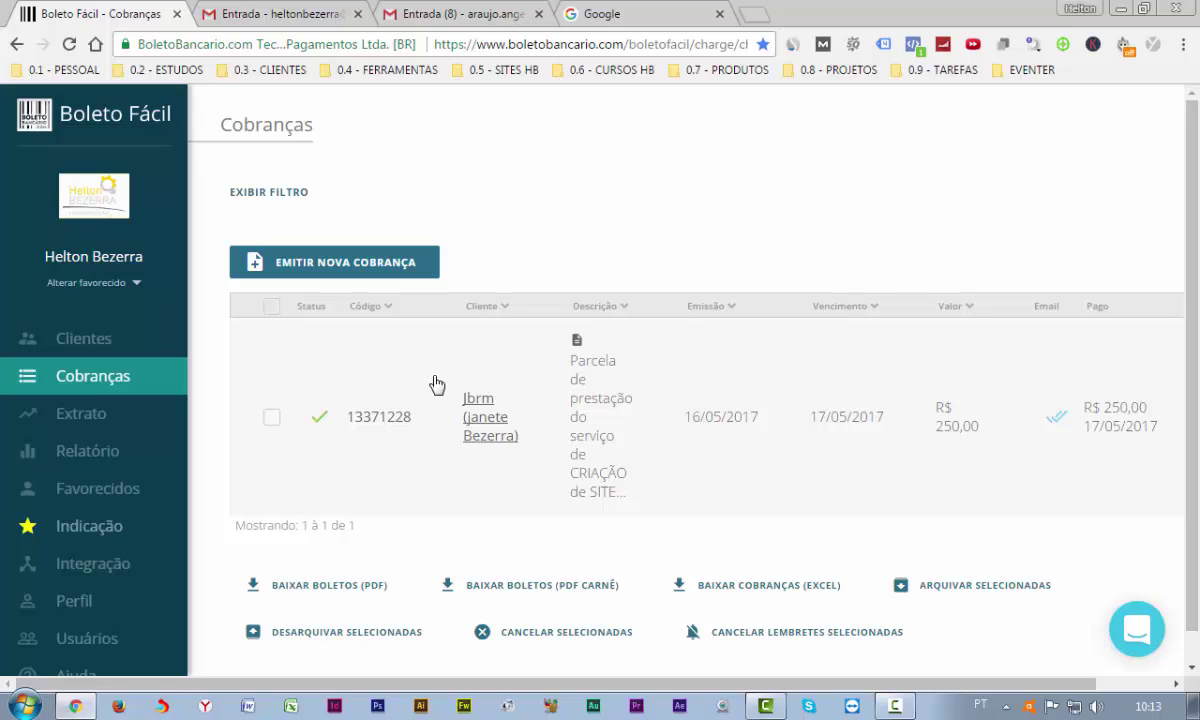
View the Extrato page and highlight the available balance amount under Saldo
click(118, 423)
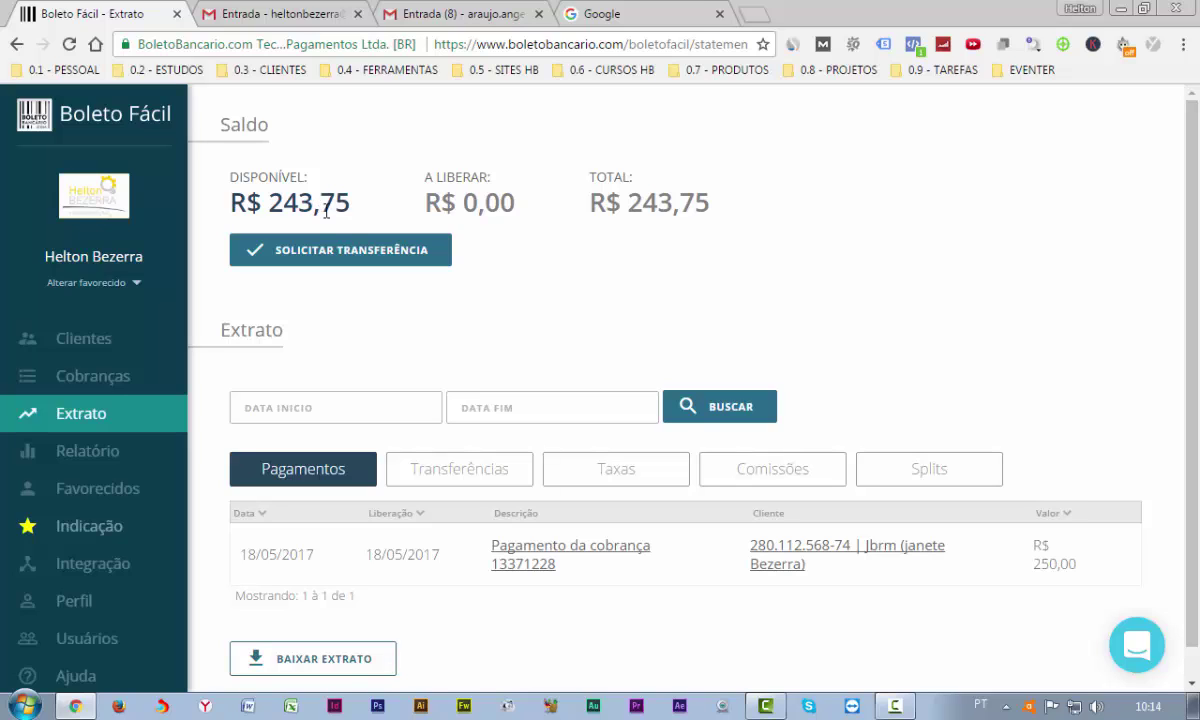
double_click(290, 212)
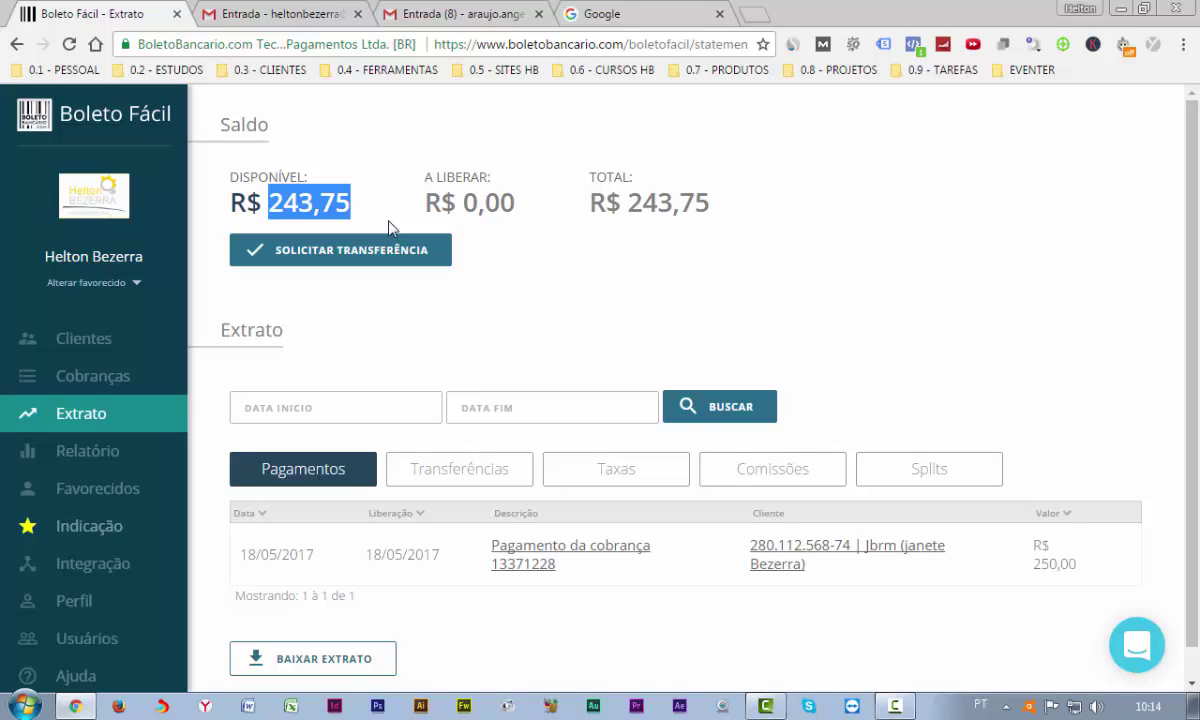
click(481, 257)
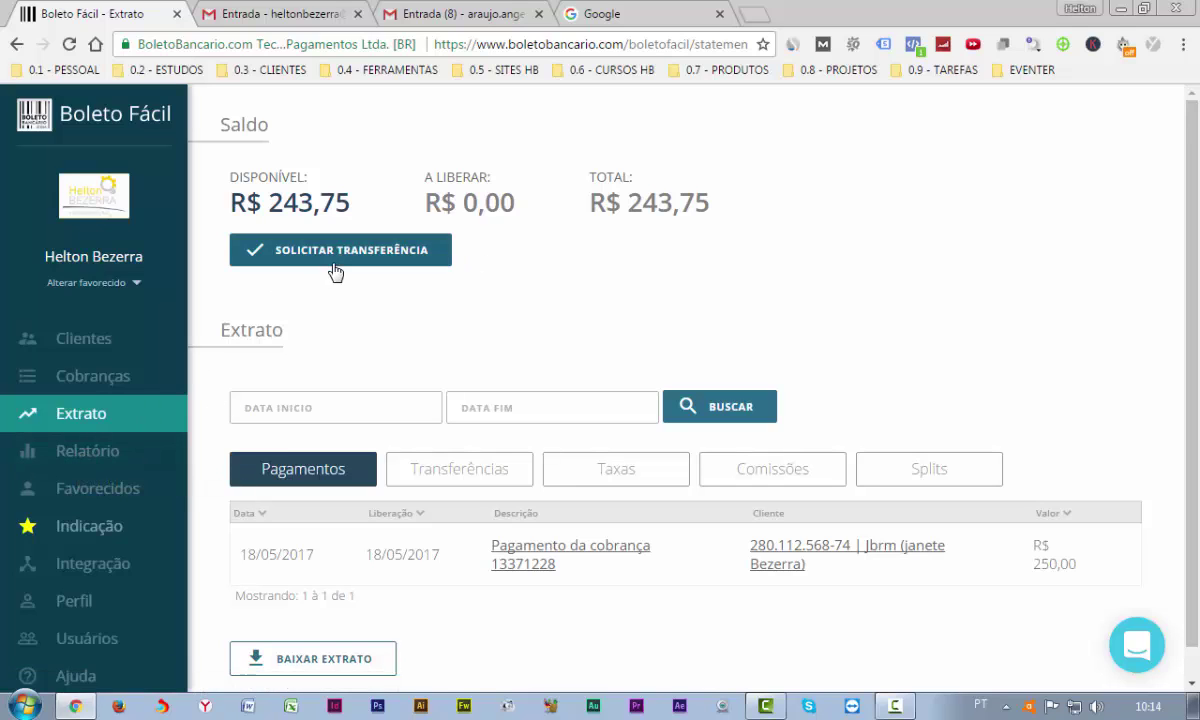
View the billing figures in Relatório and the registered payees in Favorecidos
click(112, 451)
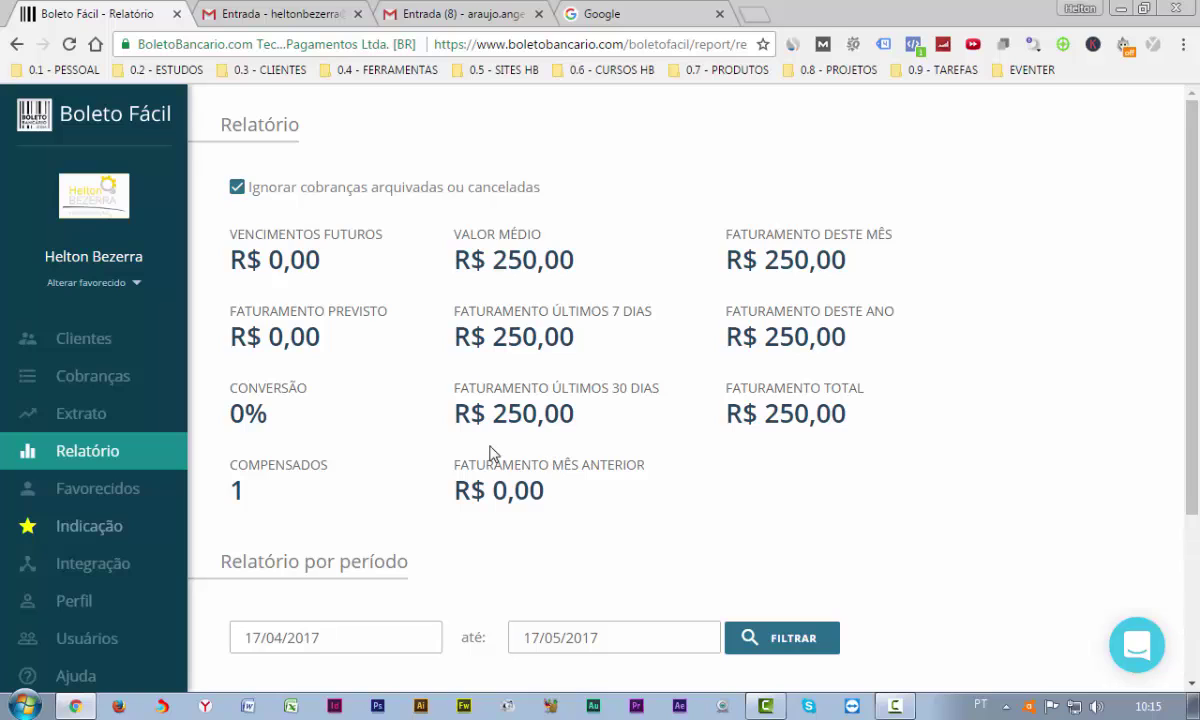
click(99, 486)
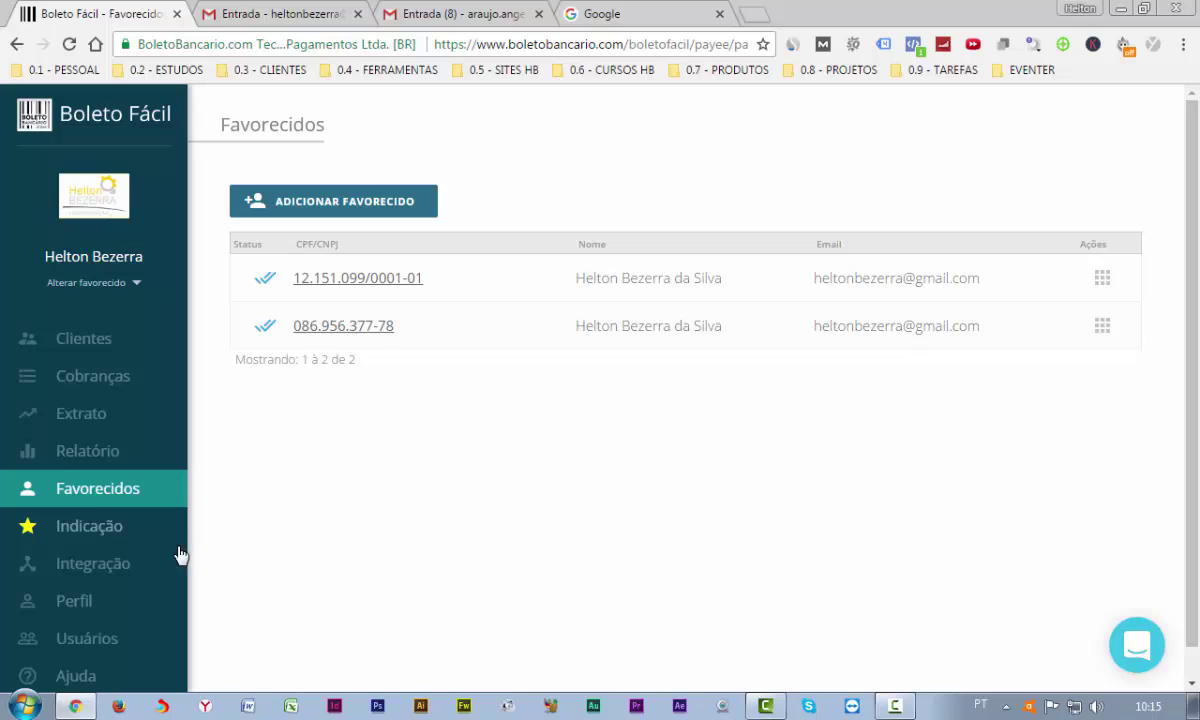
Open the Integração page and read the instructions for charging directly on a website with a payment button
click(90, 566)
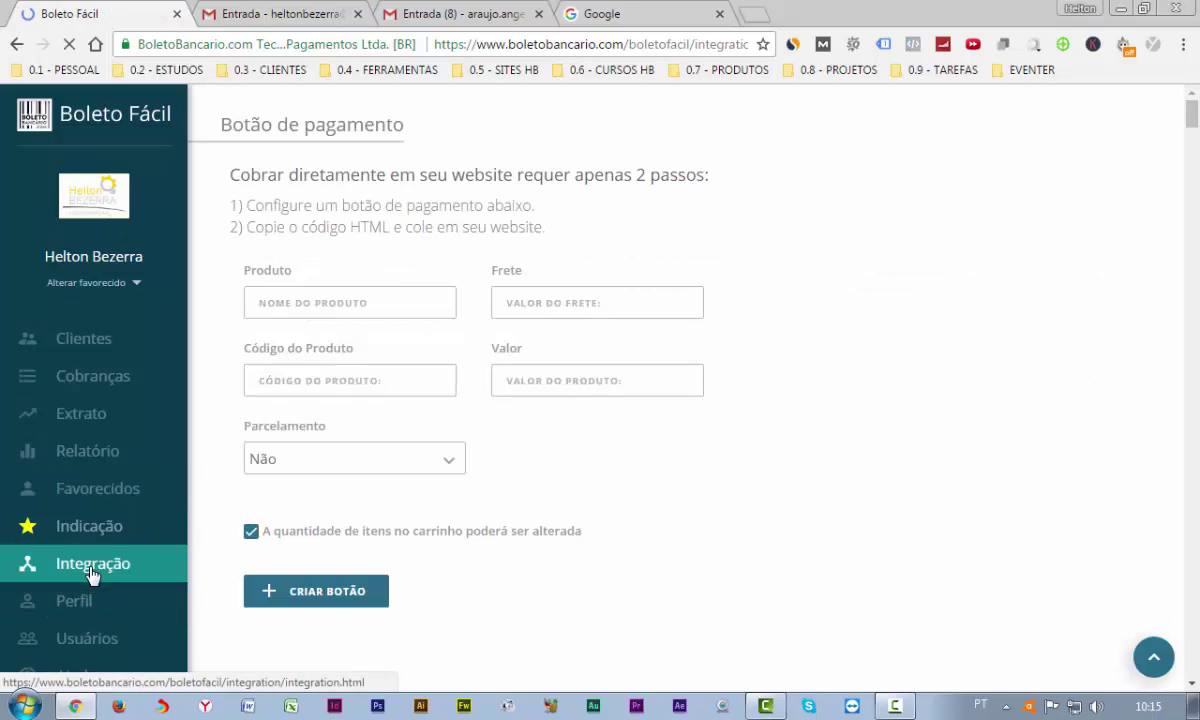
scroll(95, 568, down, 2)
scroll(300, 450, up, 2)
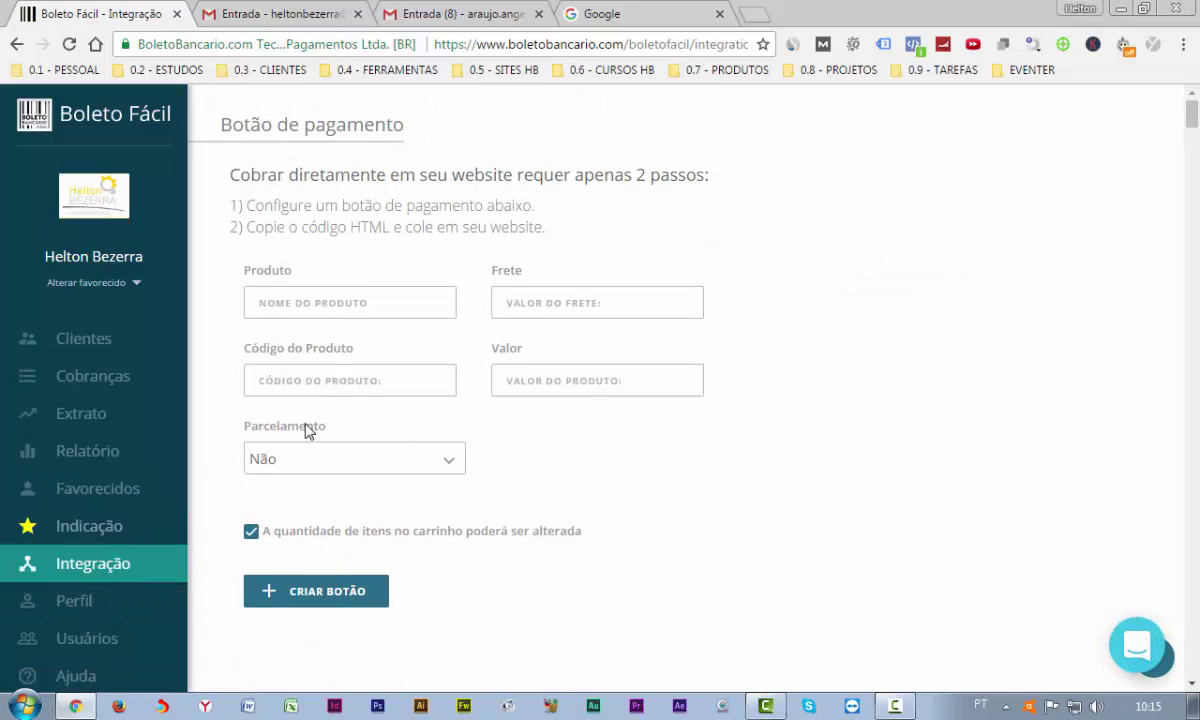
scroll(215, 450, down, 5)
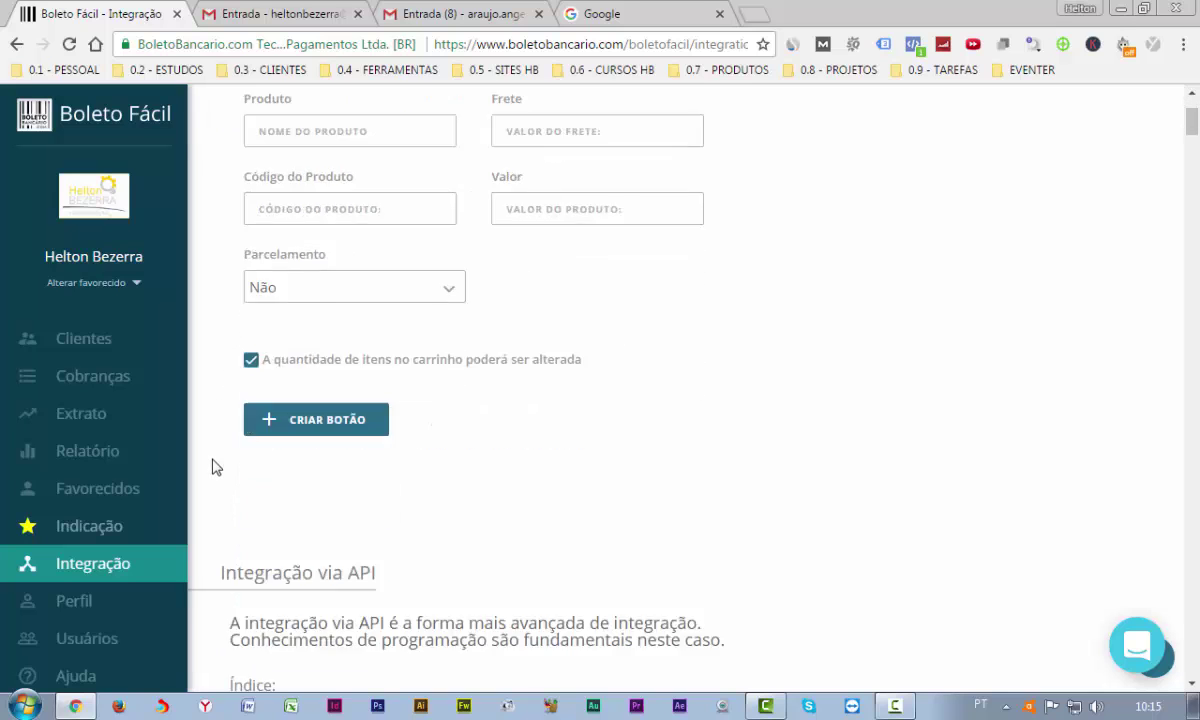
scroll(310, 490, up, 5)
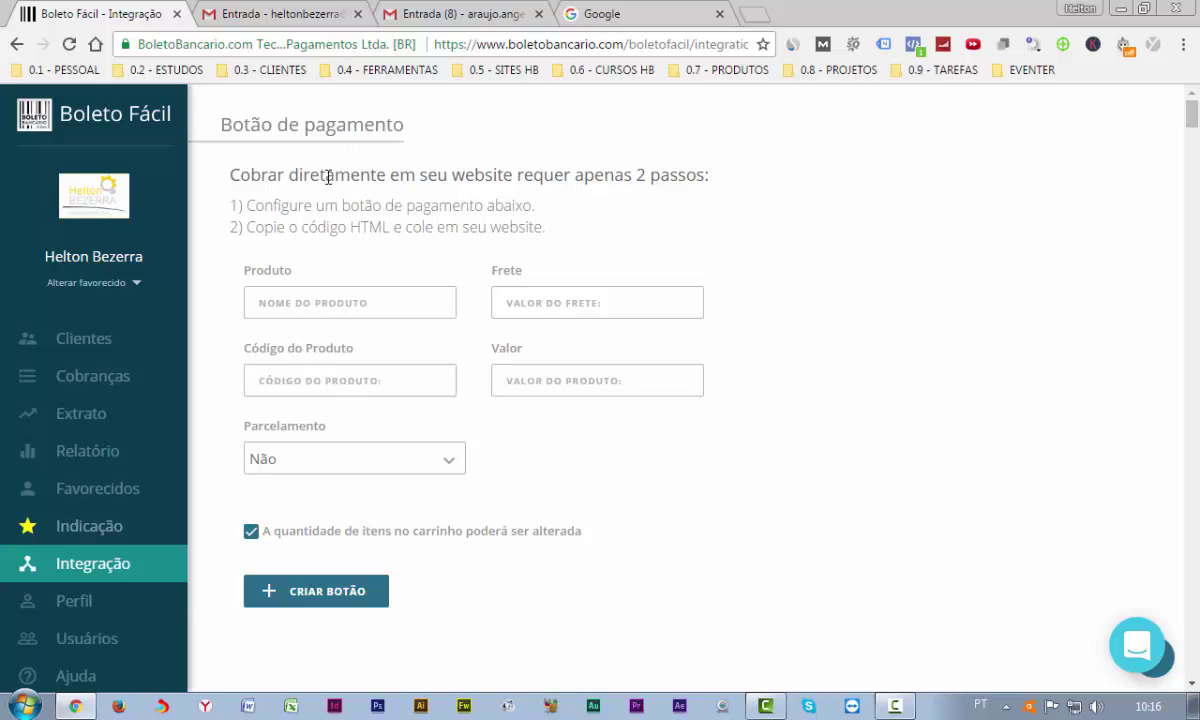
drag(290, 176, 476, 160)
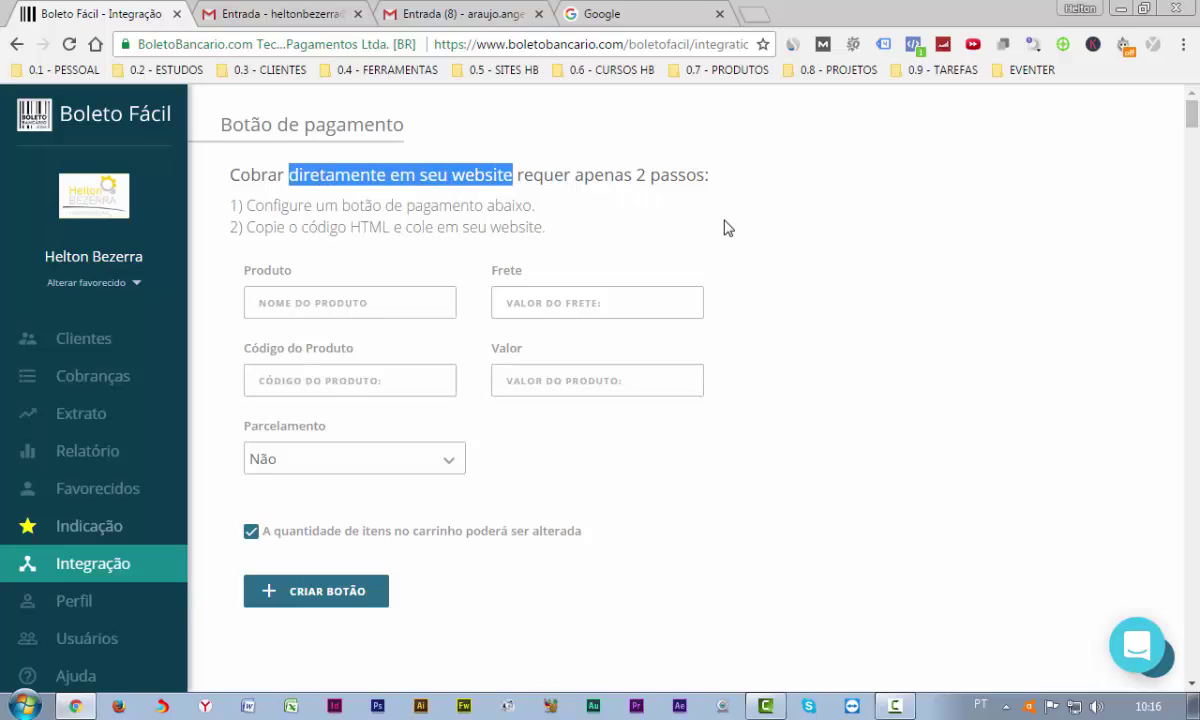
Fill in the payment button form with product "produto", product code 01 and value 100,00
click(398, 303)
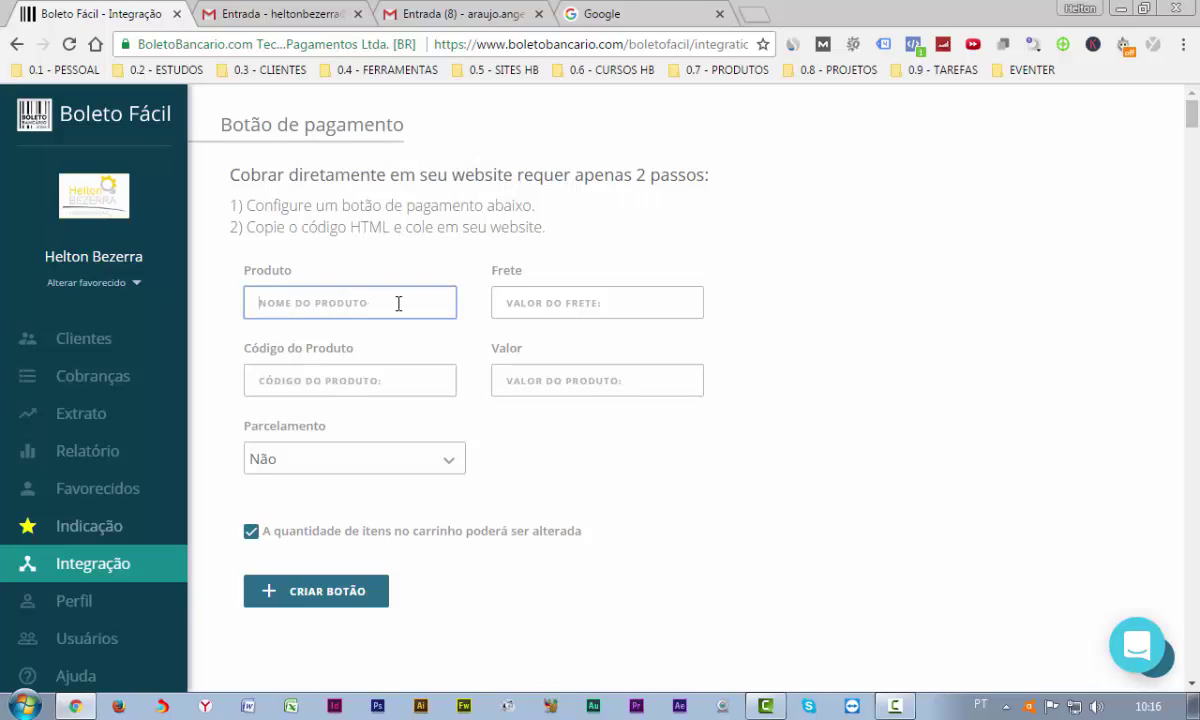
text(produto)
click(530, 302)
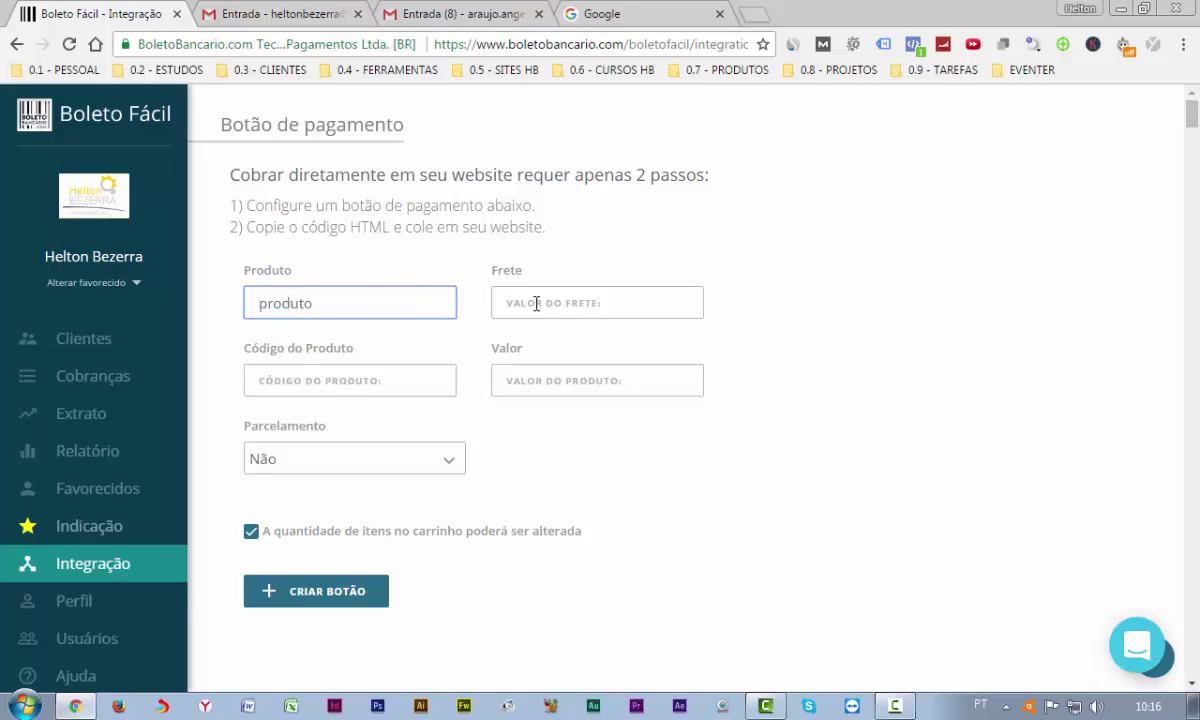
text(0)
key(Tab)
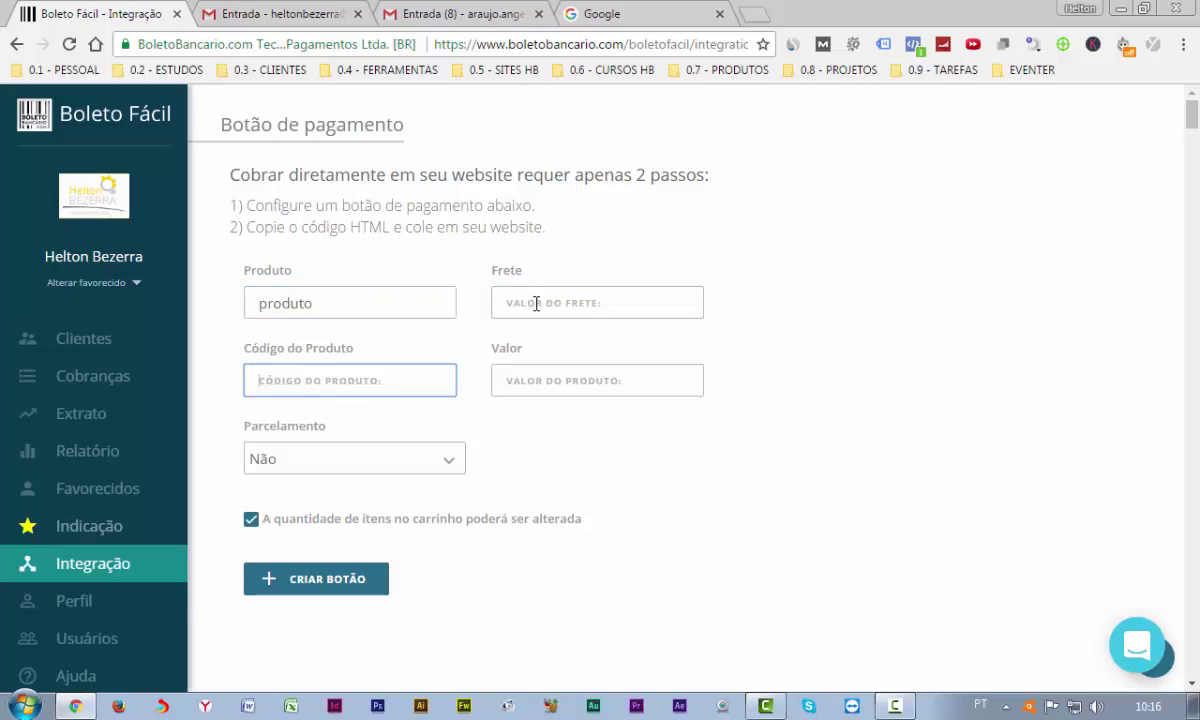
text(01)
key(Tab)
text(100,0)
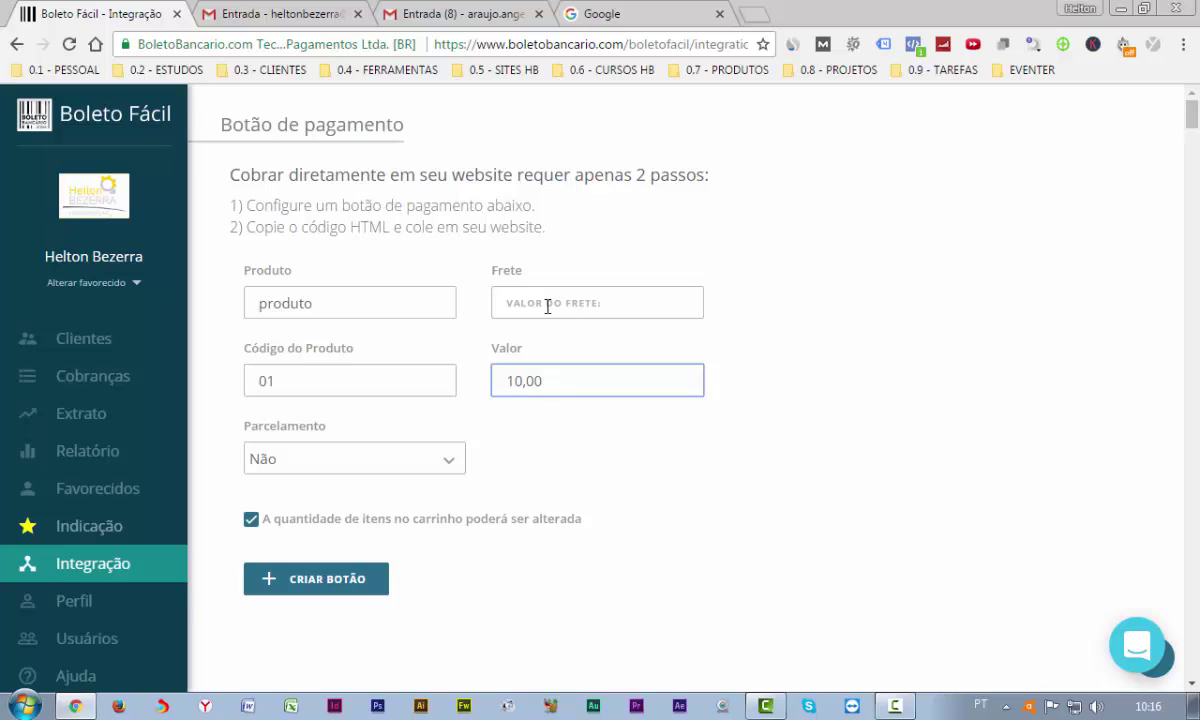
text(0)
Check the Parcelamento options, keep Não, and create the payment button
scroll(378, 297, down, 2)
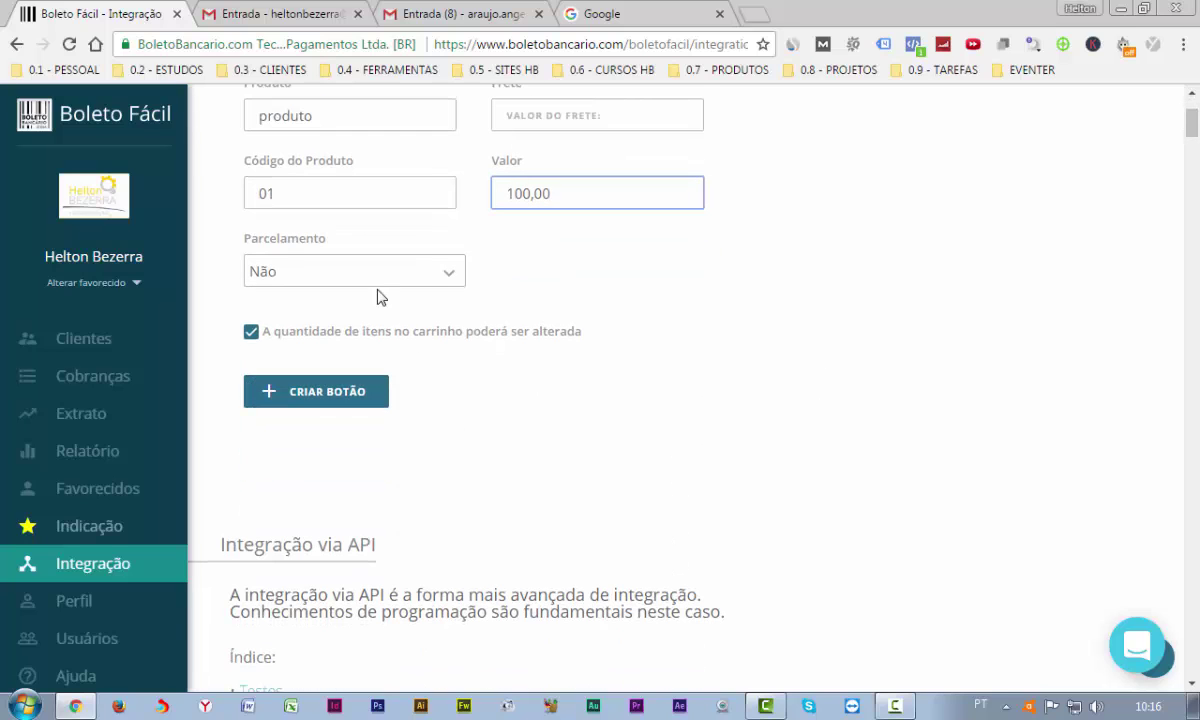
click(378, 275)
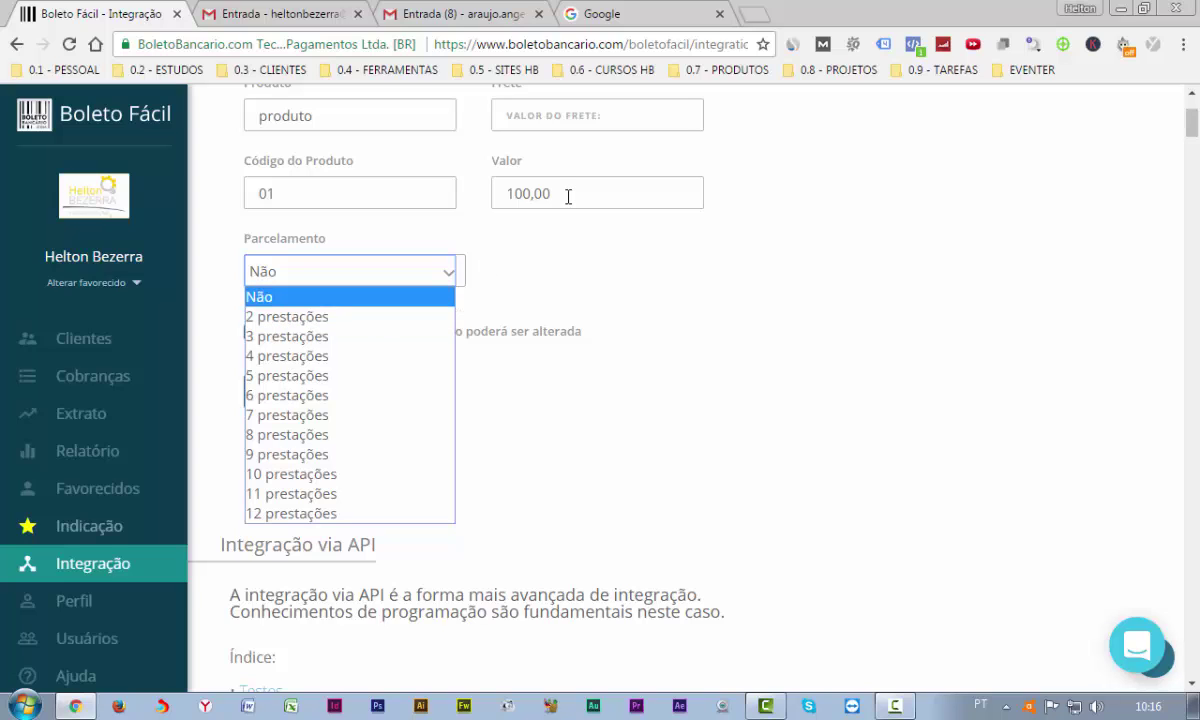
click(557, 282)
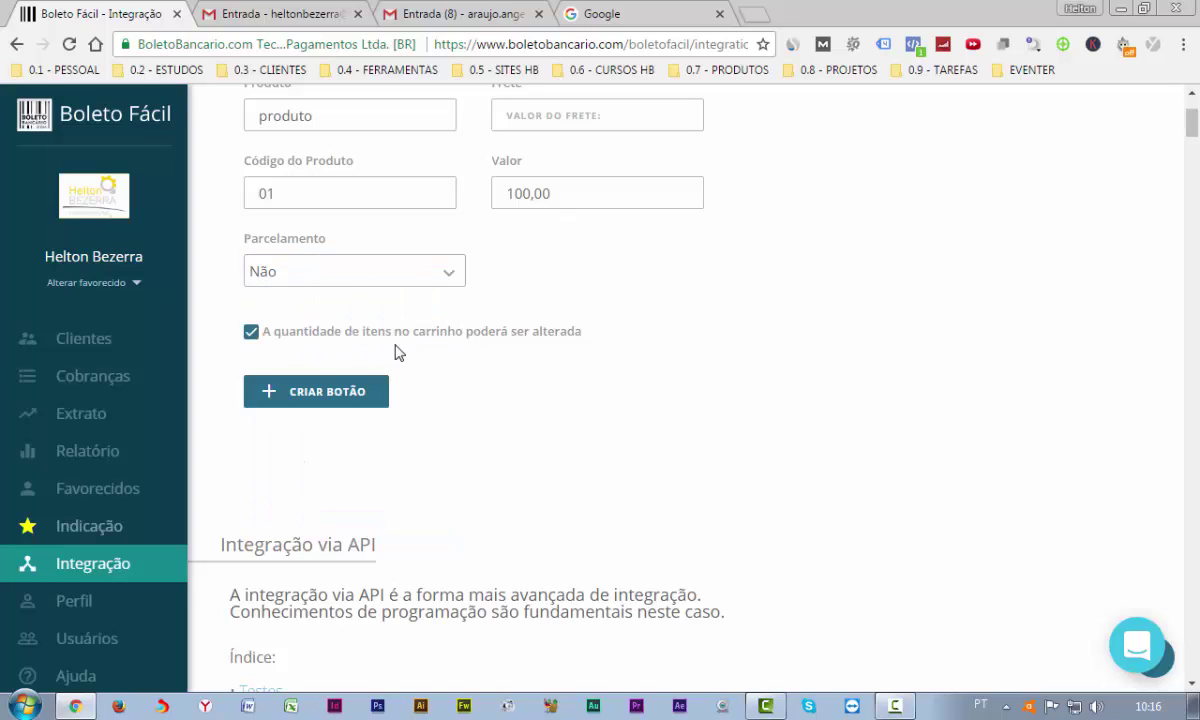
scroll(296, 350, down, 1)
scroll(293, 351, up, 1)
click(313, 402)
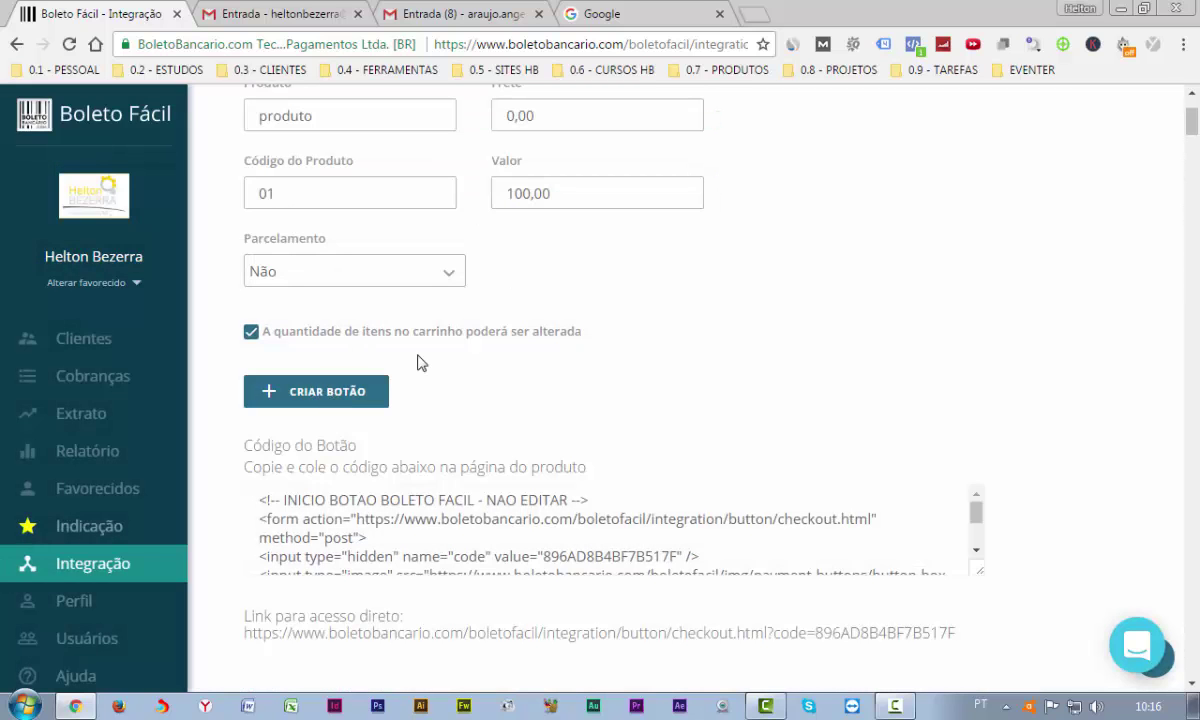
Enlarge the button code box, highlight the full generated HTML code and view the direct access link
scroll(462, 364, down, 1)
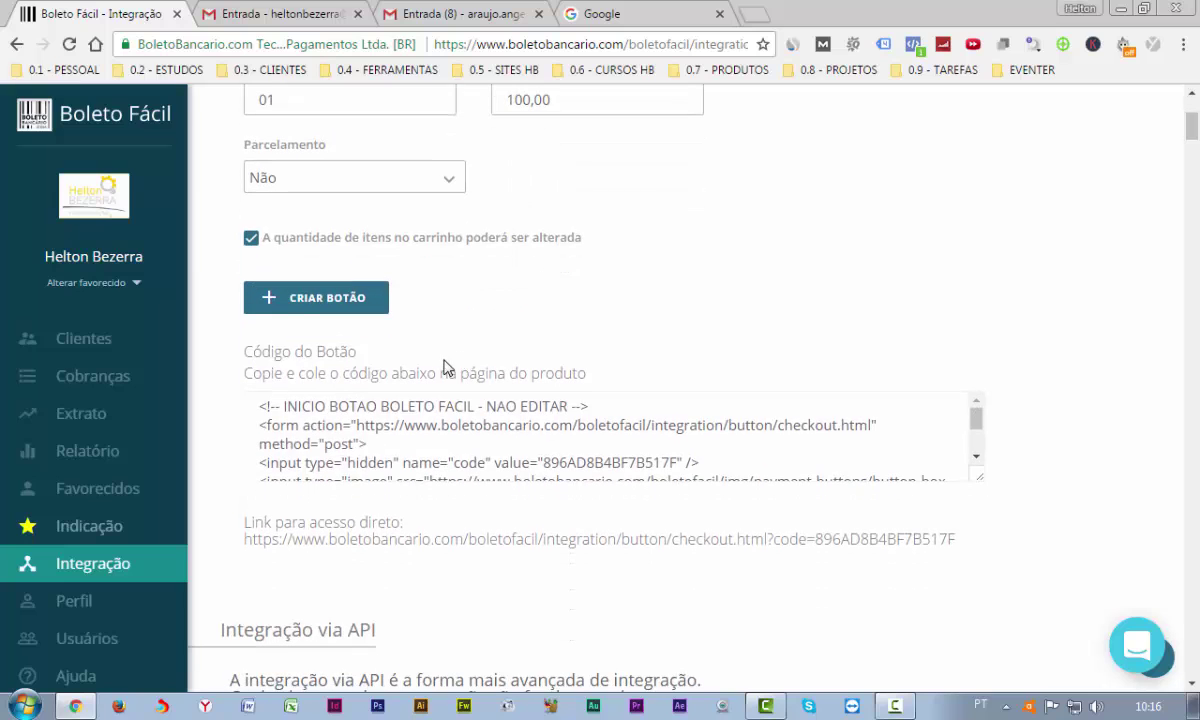
drag(977, 481, 978, 628)
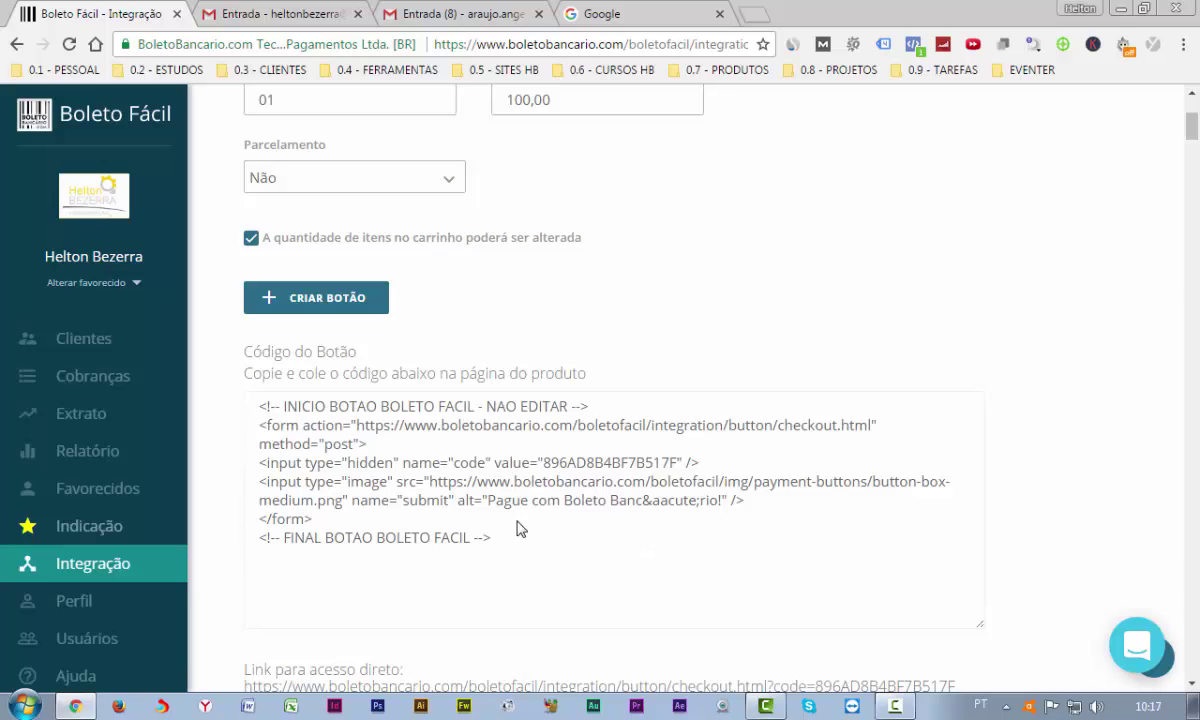
drag(502, 571, 245, 388)
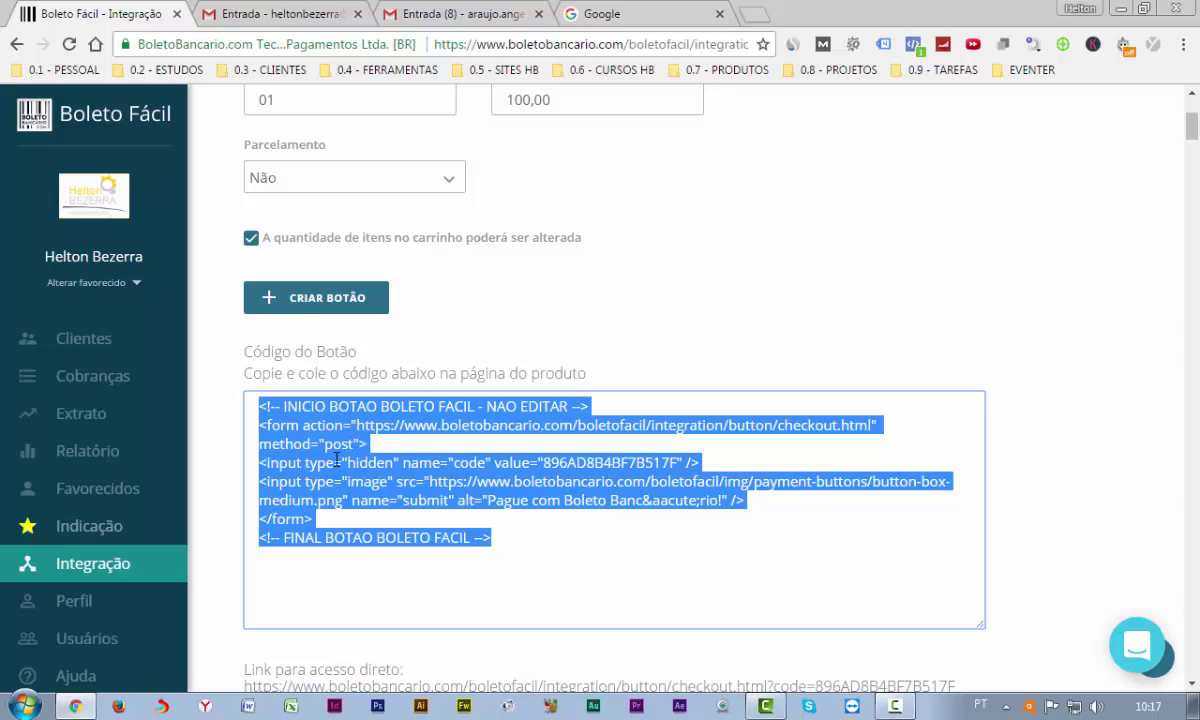
click(418, 318)
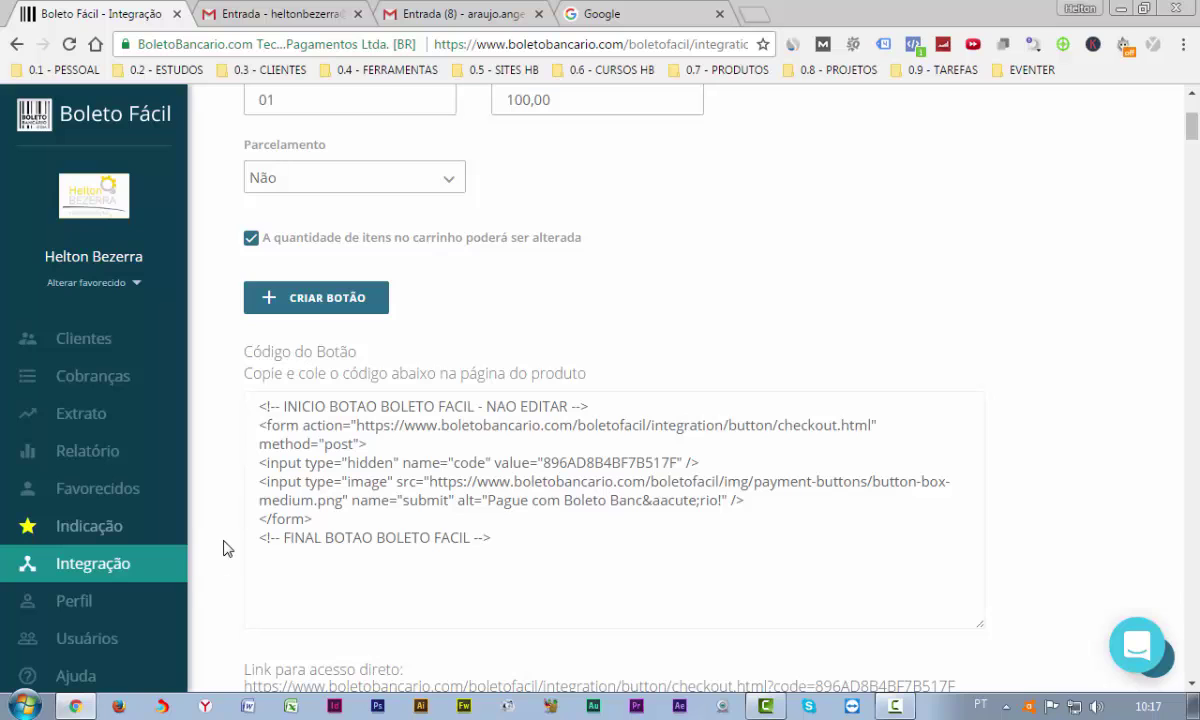
scroll(233, 554, down, 1)
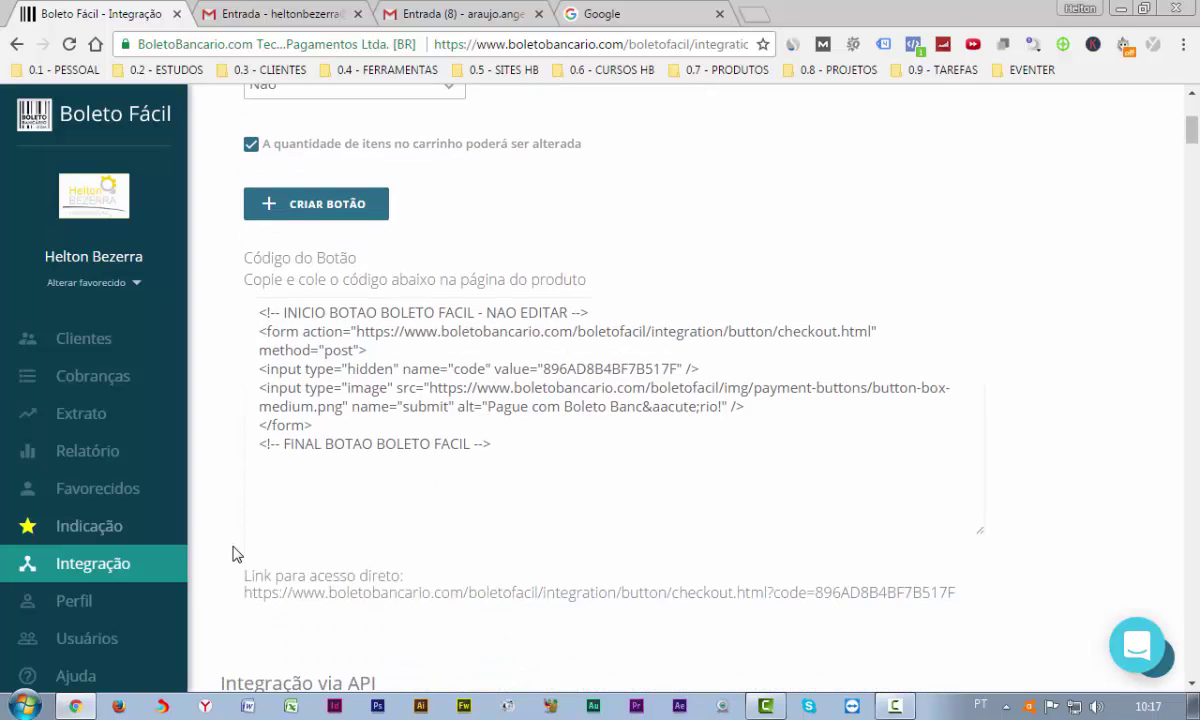
scroll(237, 538, up, 1)
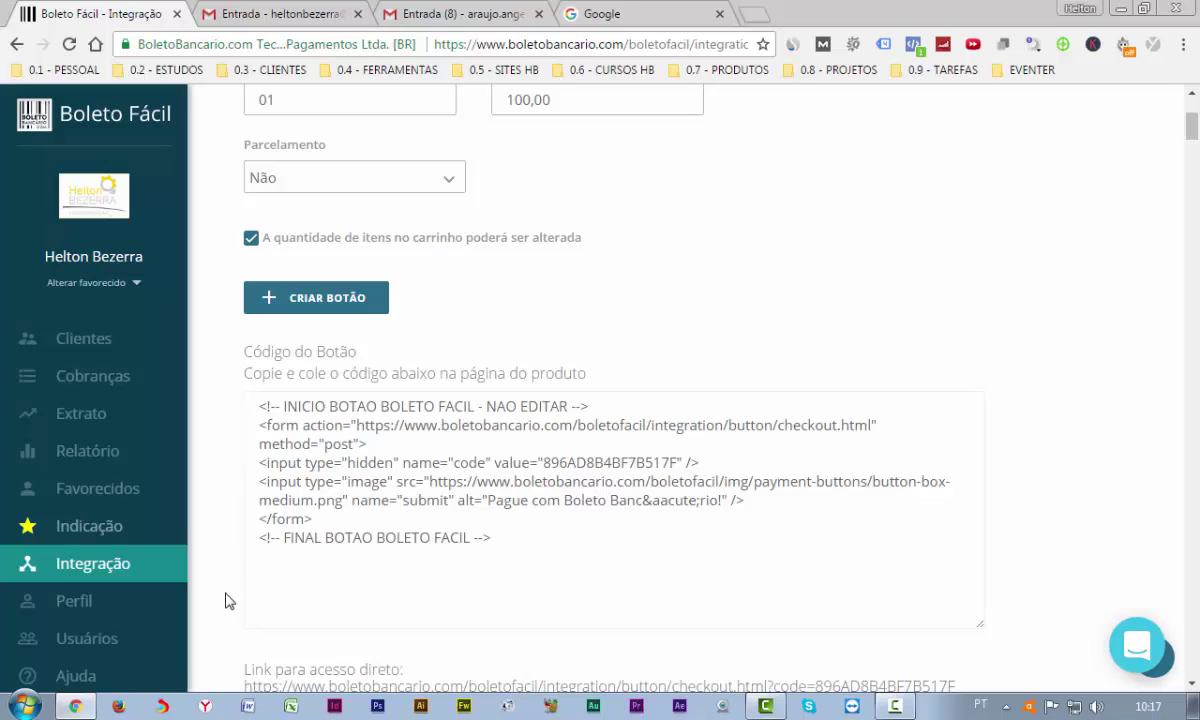
scroll(205, 555, down, 1)
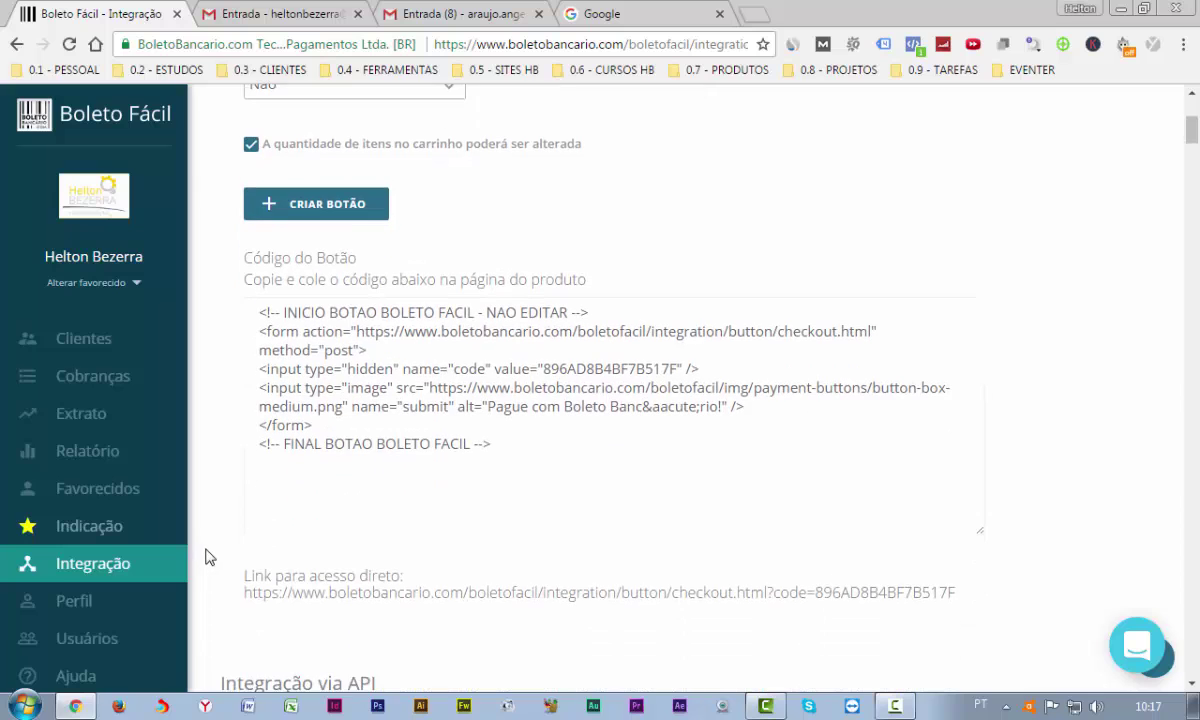
View the account and profile settings in Perfil and the list in Usuários
click(116, 612)
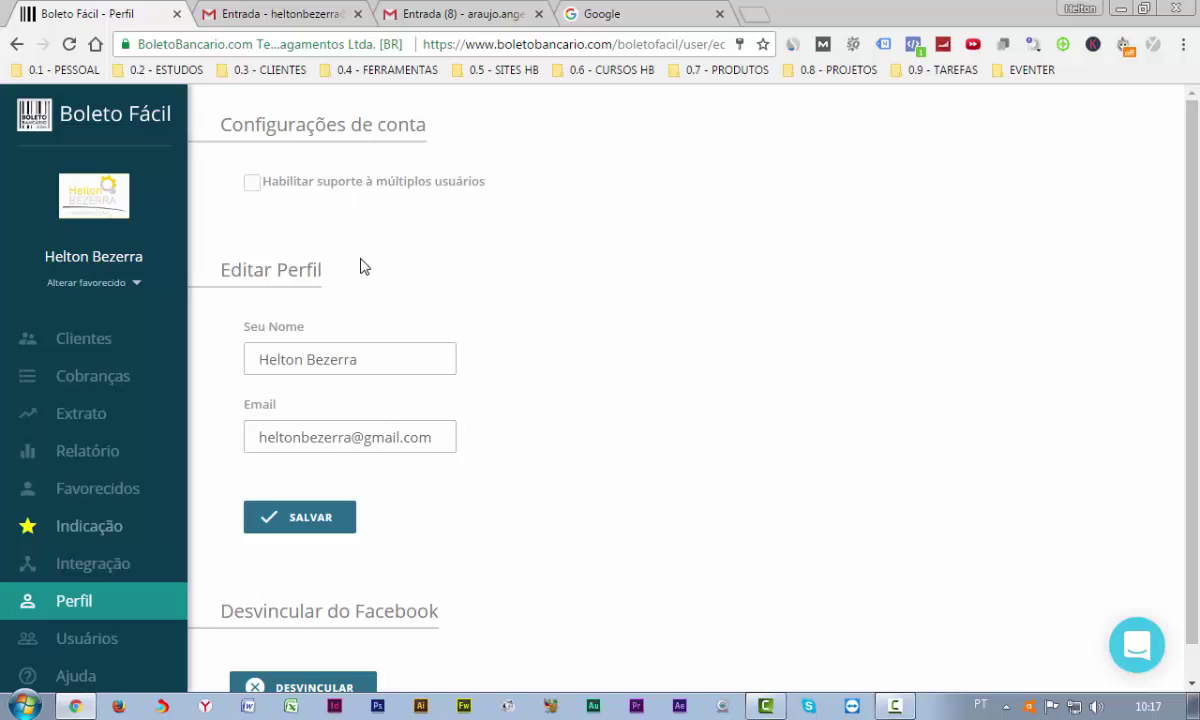
scroll(362, 265, down, 1)
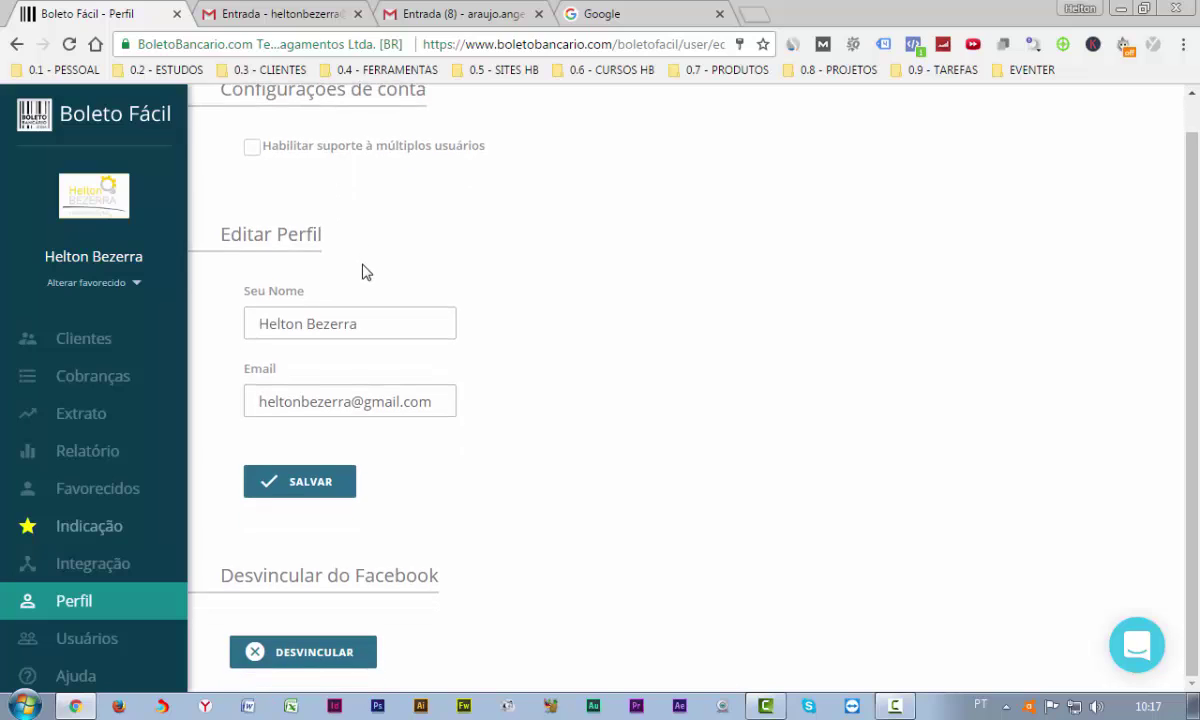
click(100, 639)
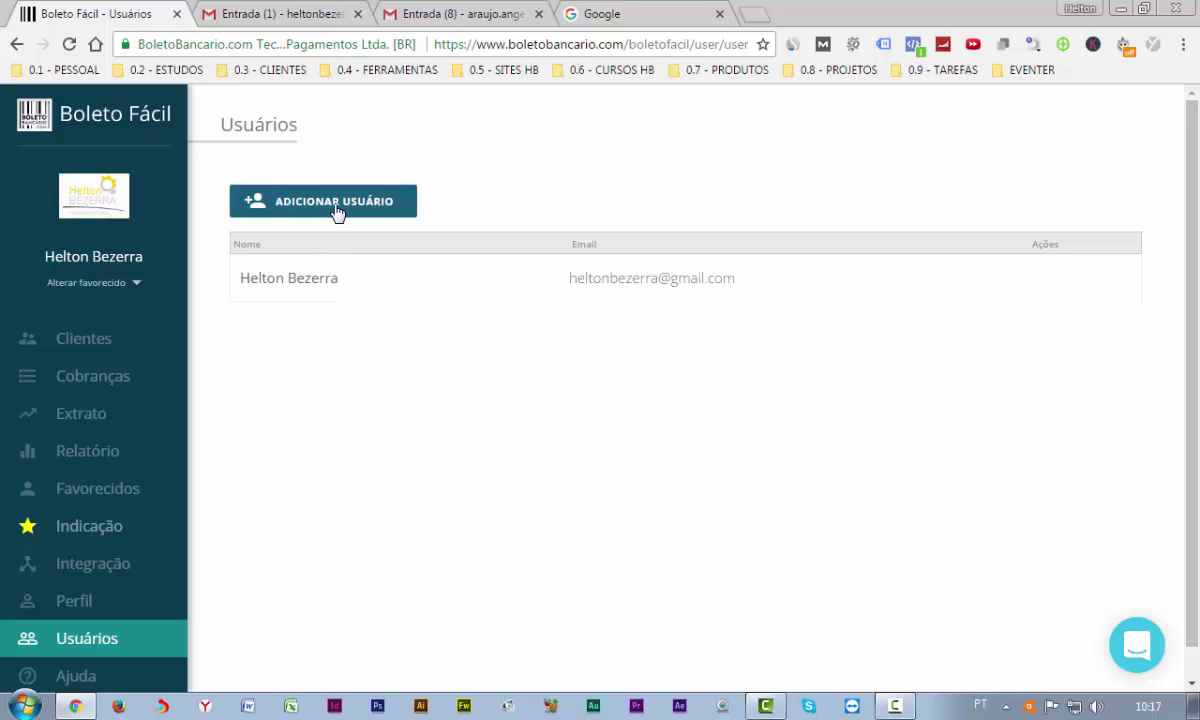
Switch the account's active payee (favorecido) to the other registered one
click(116, 284)
click(80, 312)
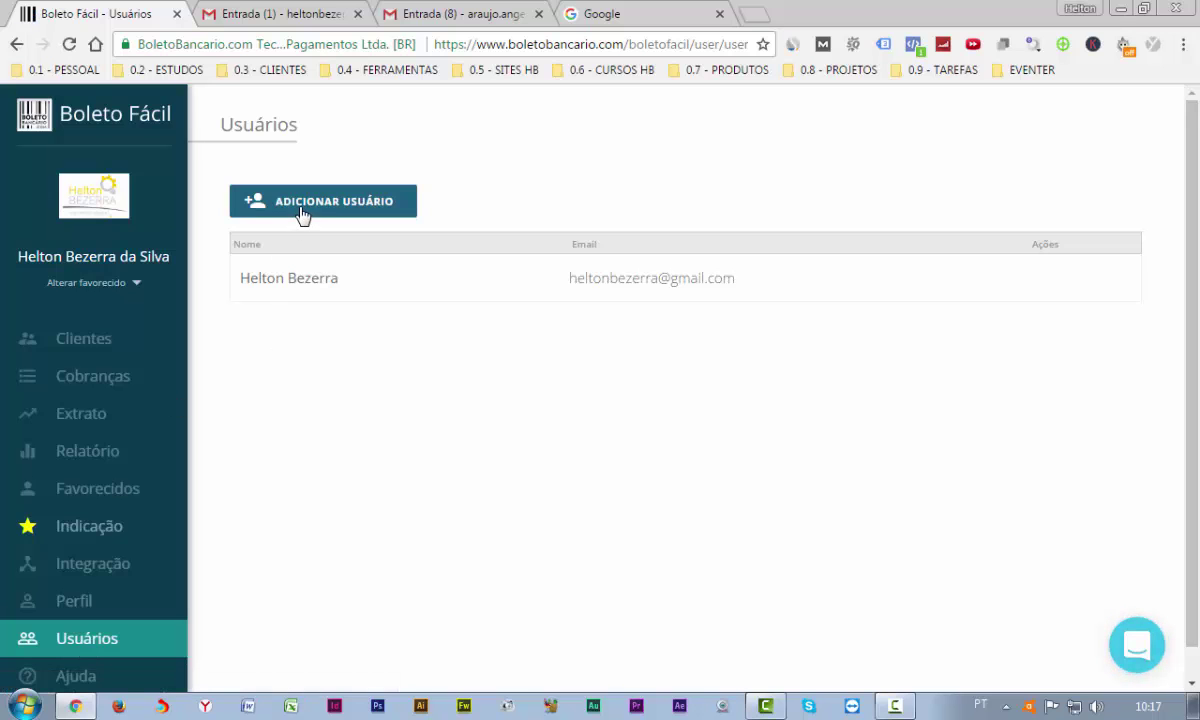
Invite a new user to access the account by entering the invitee's e-mail address
click(340, 209)
click(510, 352)
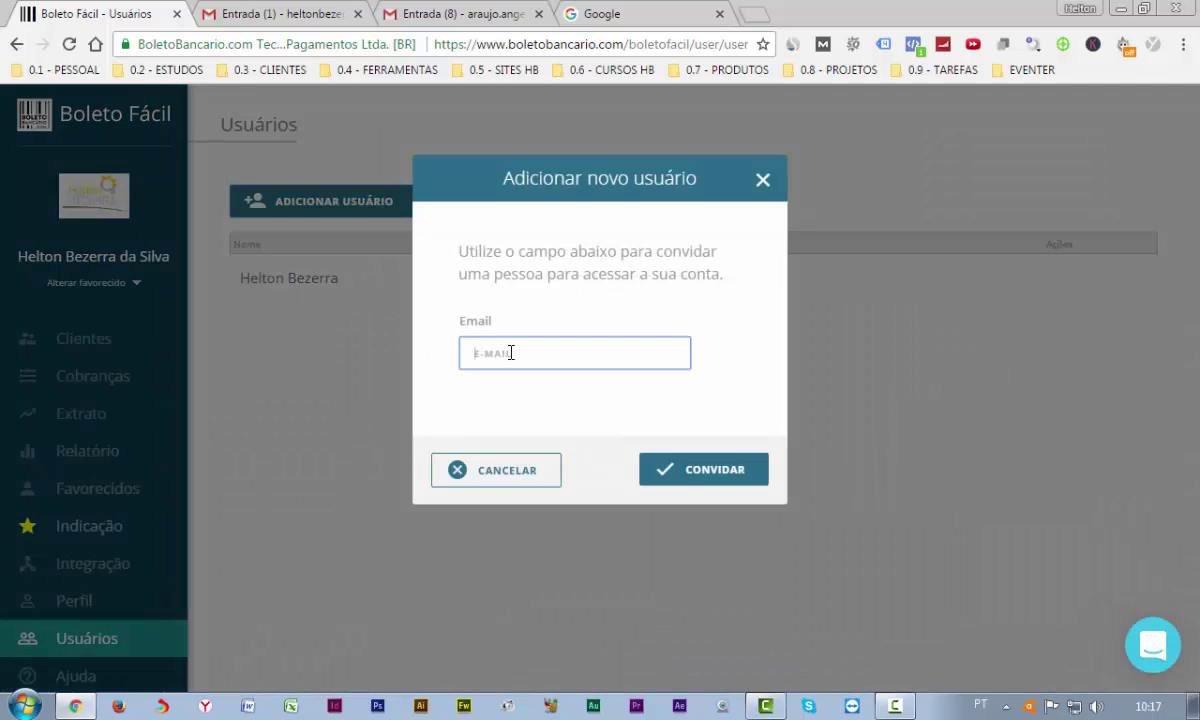
click(520, 405)
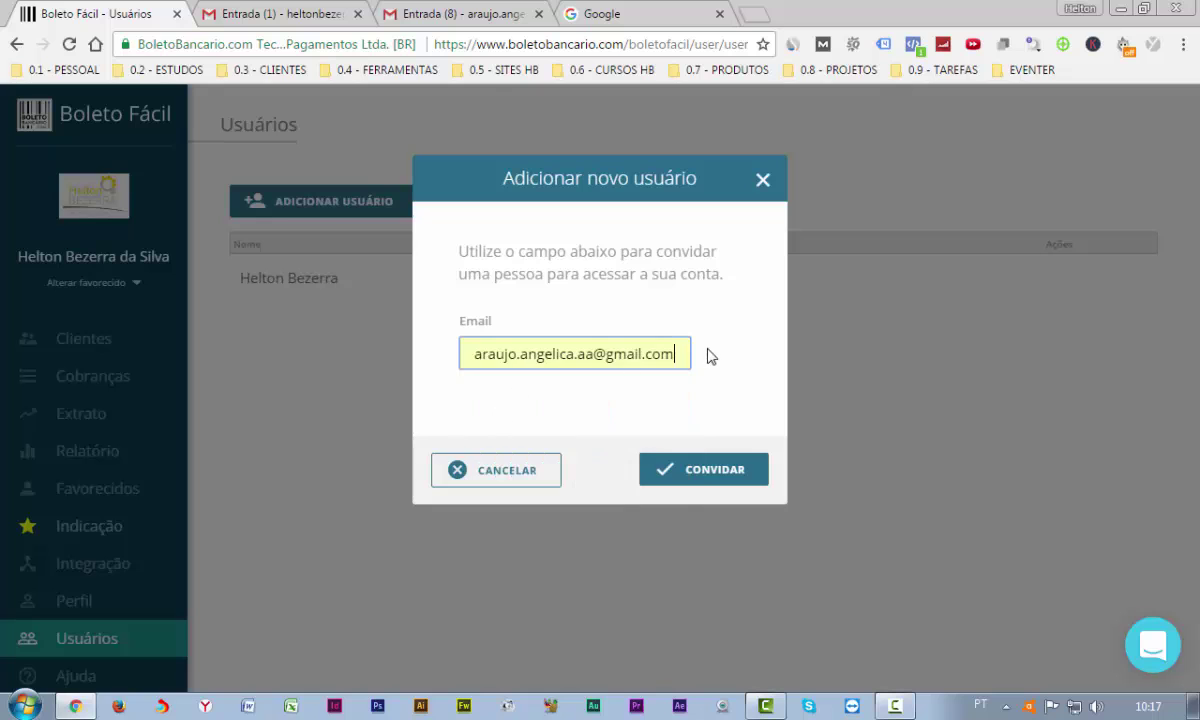
click(665, 470)
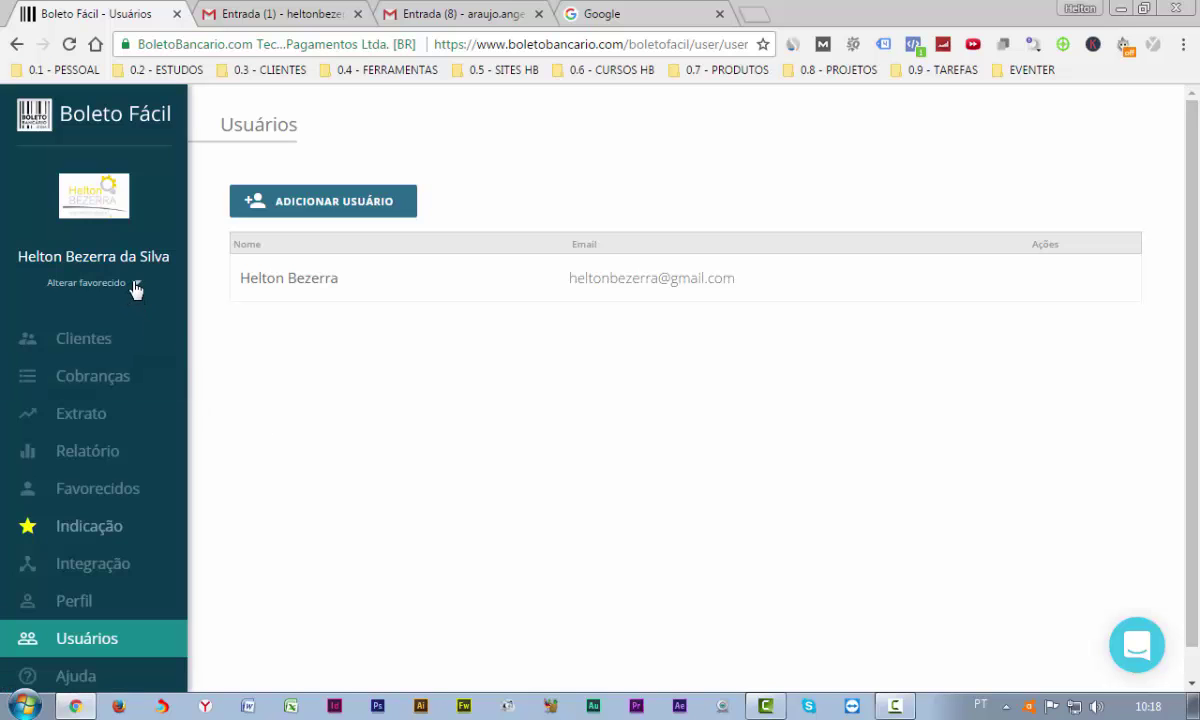
Switch to the invited user's Gmail inbox and view the message "Convite para Boleto Fácil" down to its acceptance link
click(418, 14)
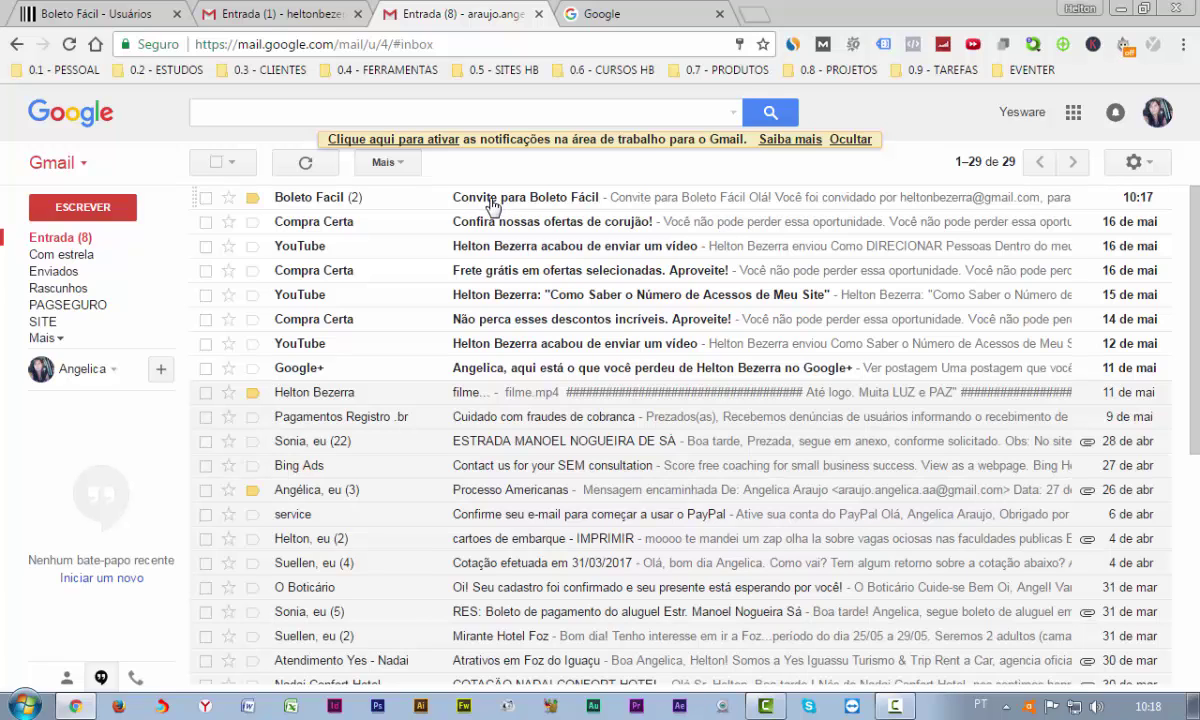
click(1160, 116)
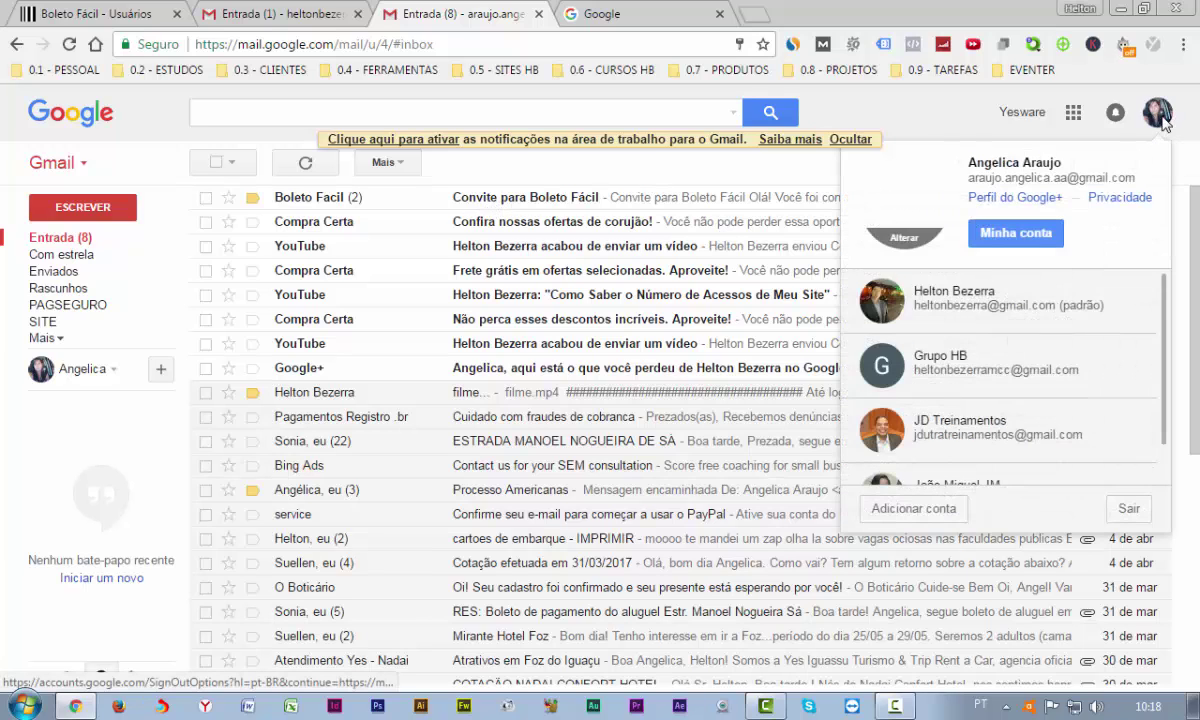
click(1085, 135)
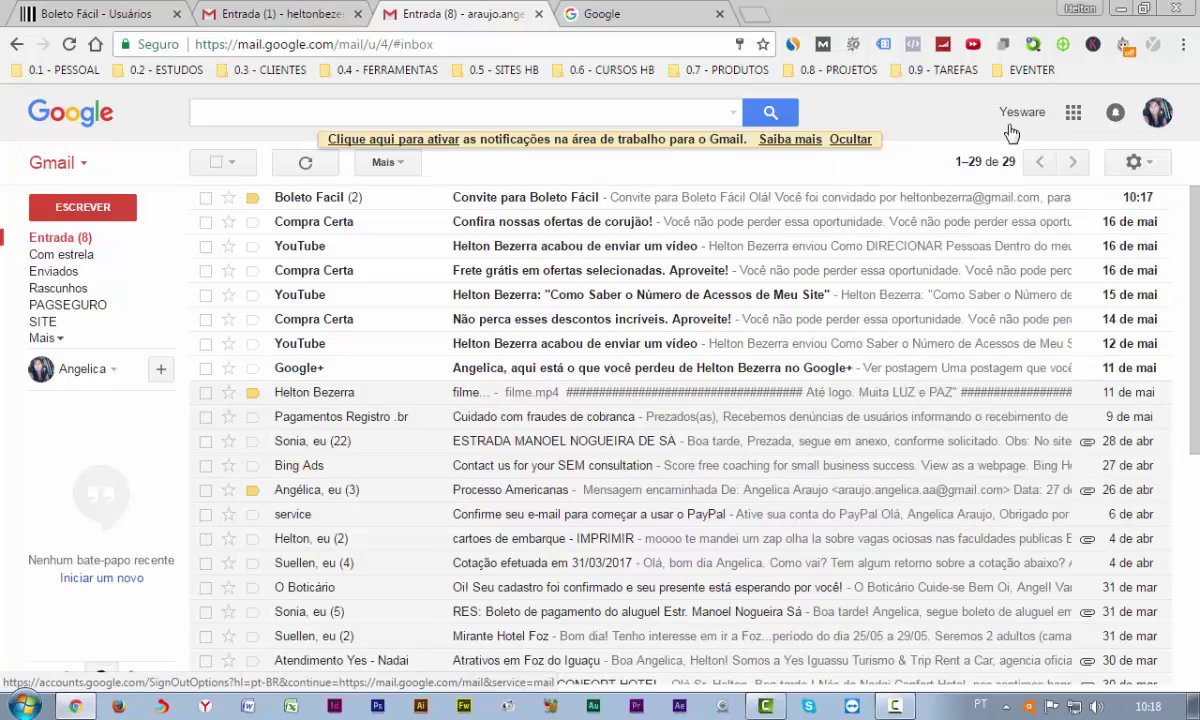
click(519, 205)
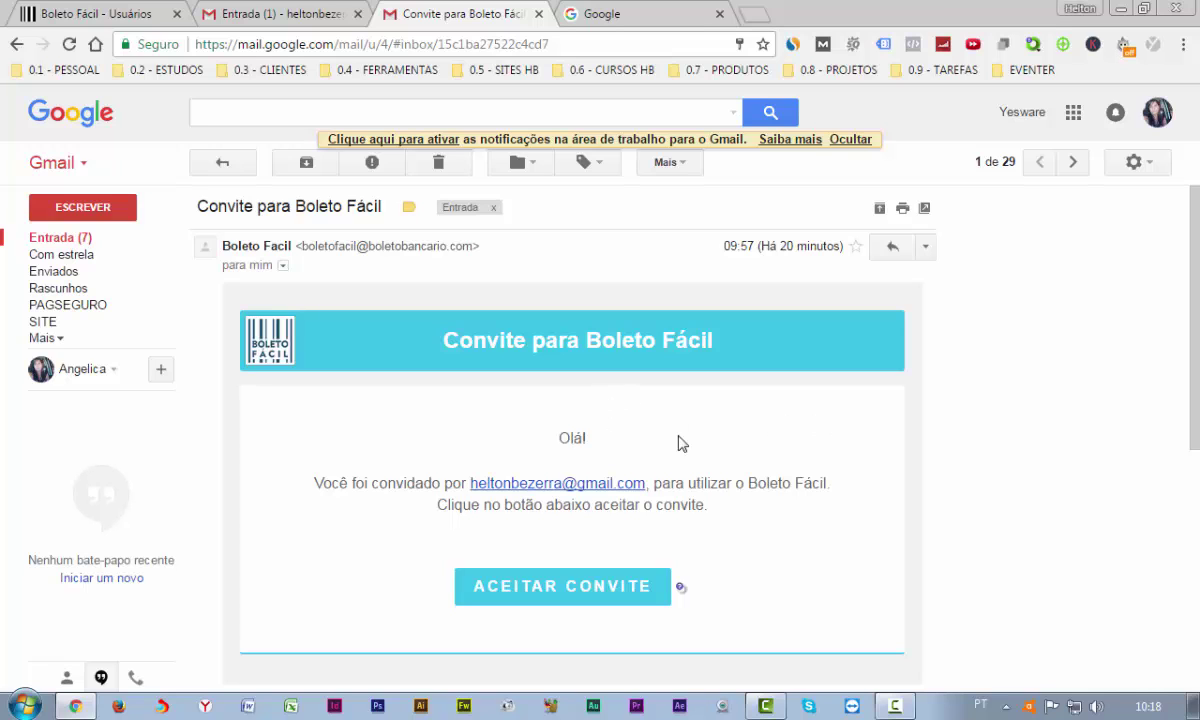
scroll(524, 427, down, 1)
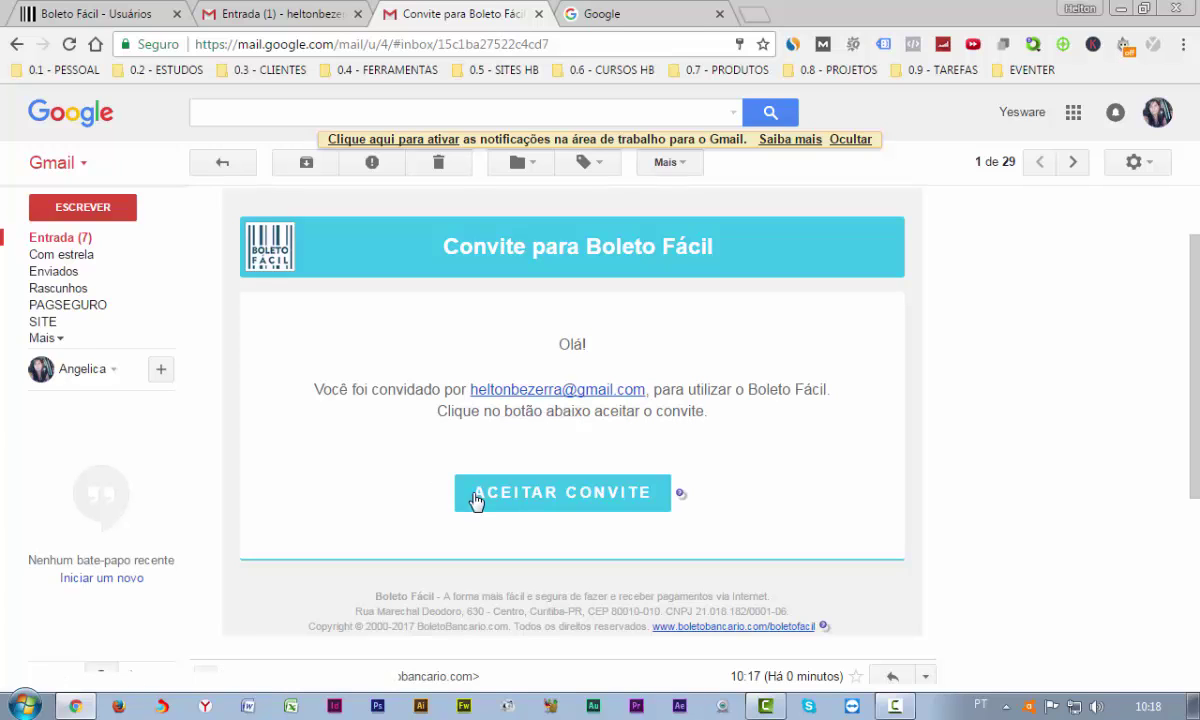
Return to Boleto Fácil and view the registered payees in Favorecidos and the balance and payments in Extrato
click(126, 18)
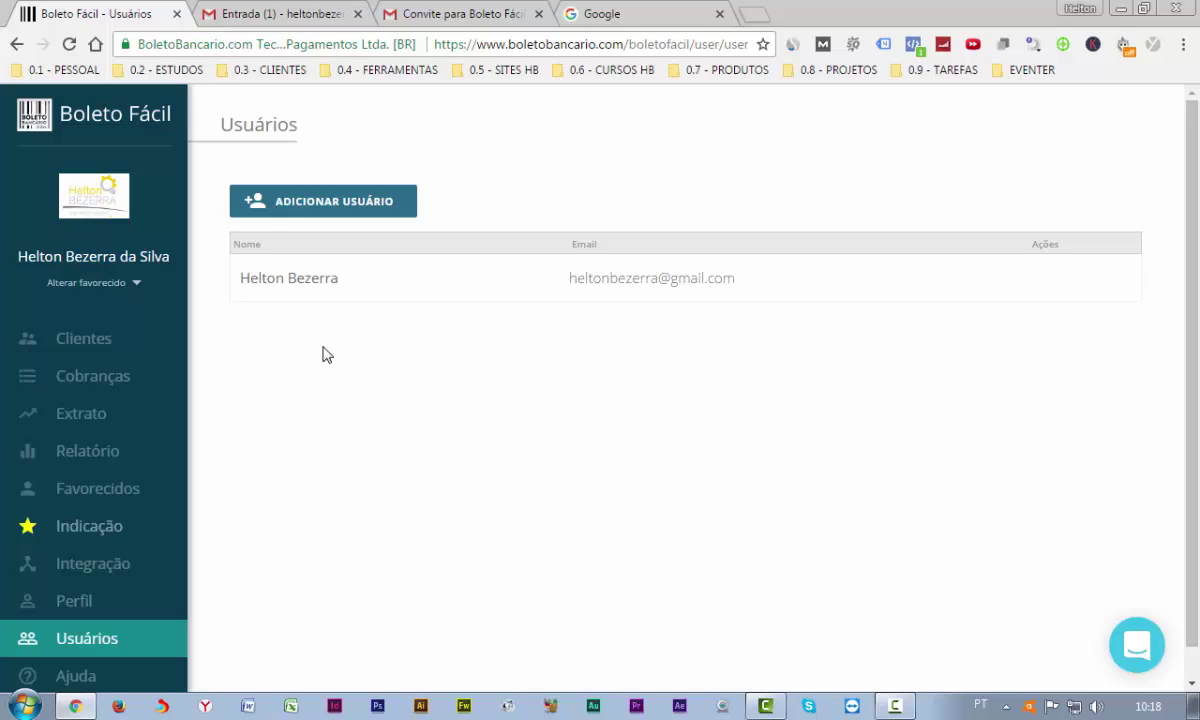
click(96, 490)
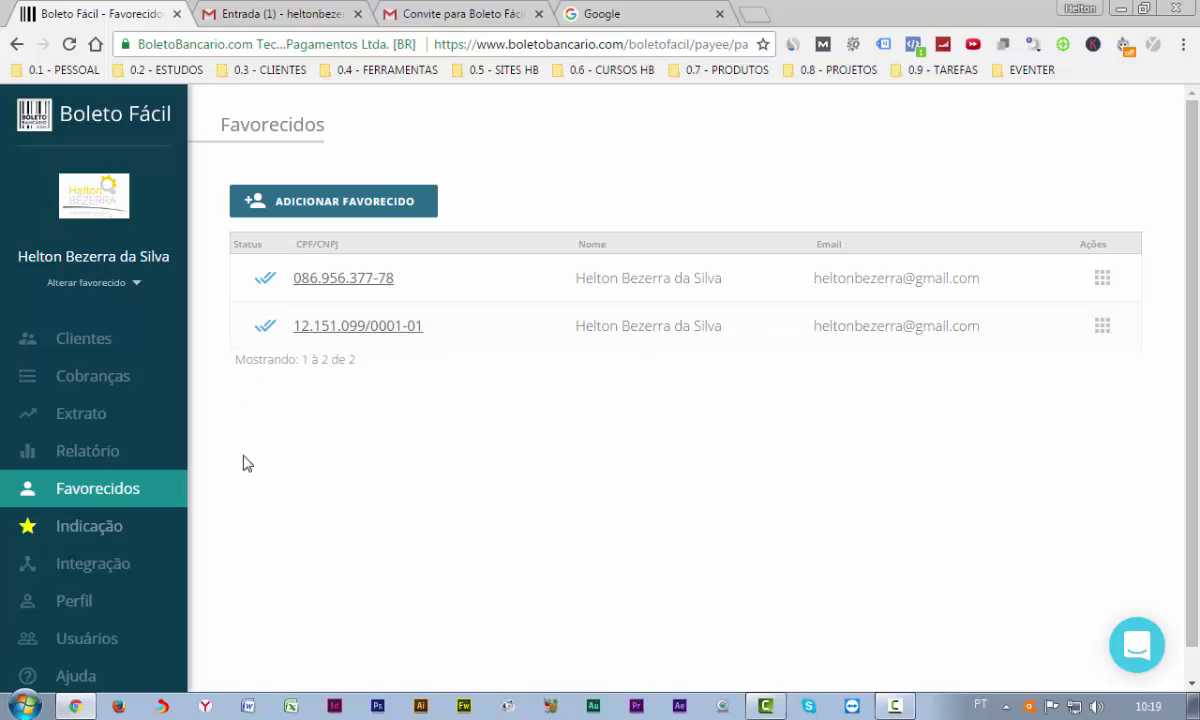
click(85, 428)
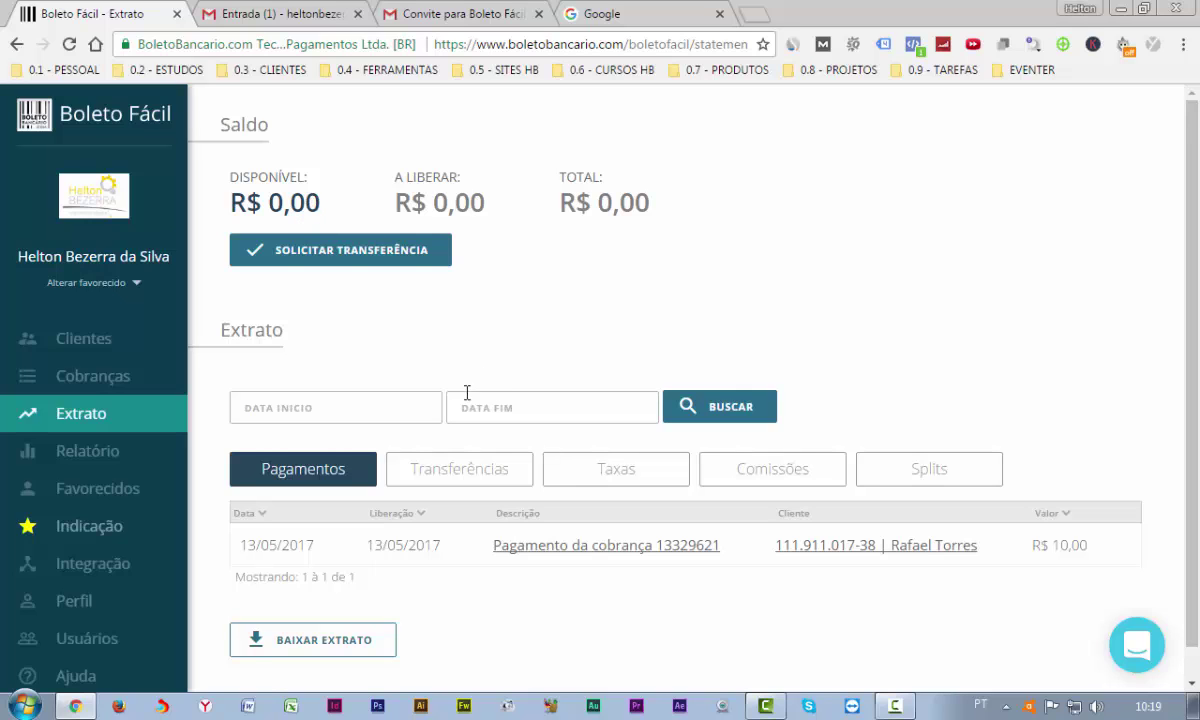
scroll(460, 400, down, 1)
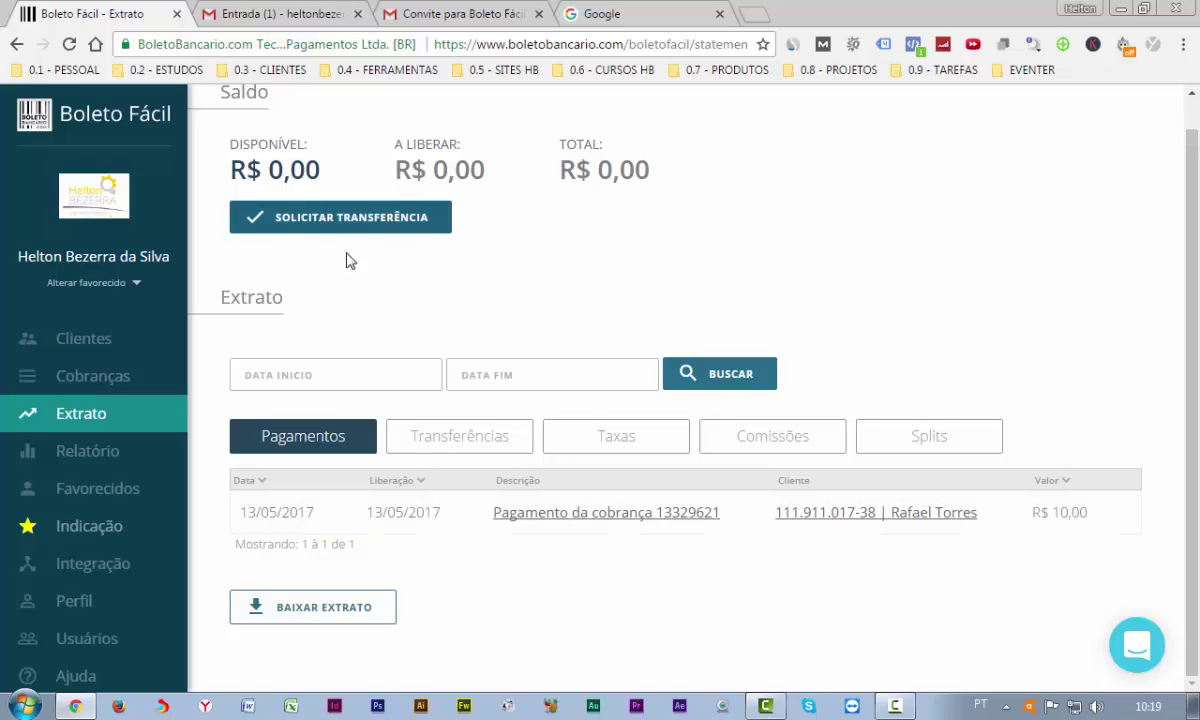
Switch the active payee to the other registered one and request a transfer of the balance to its bank account
click(120, 285)
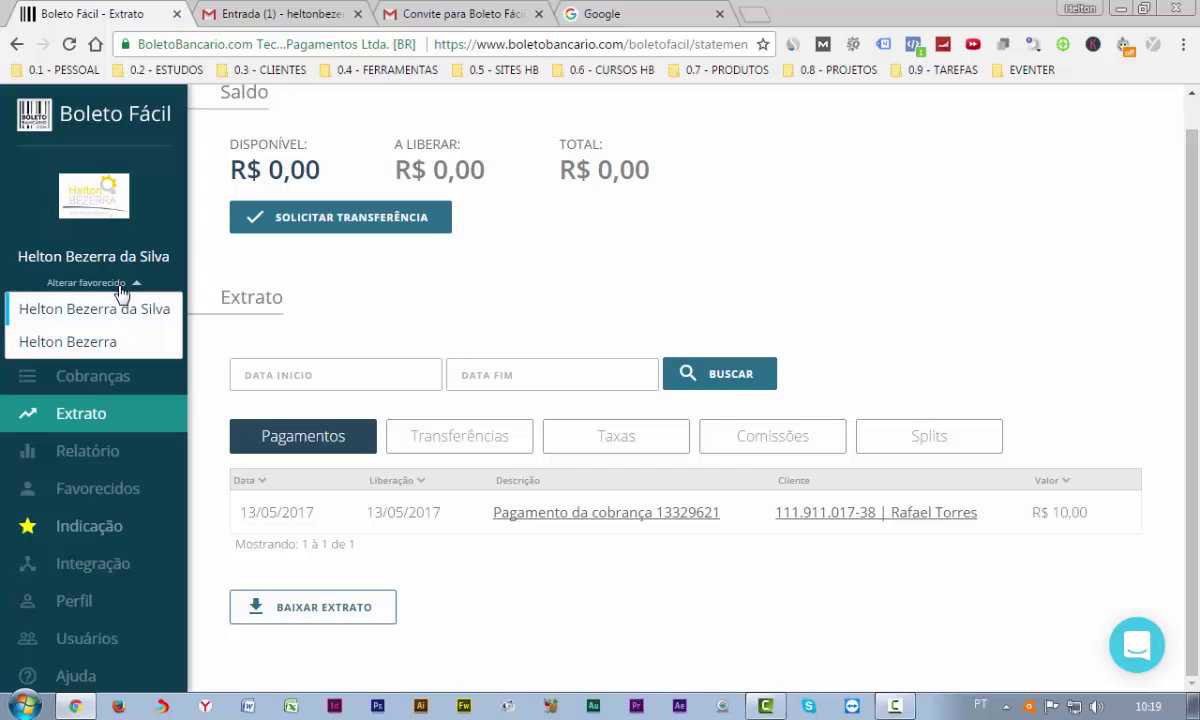
click(100, 345)
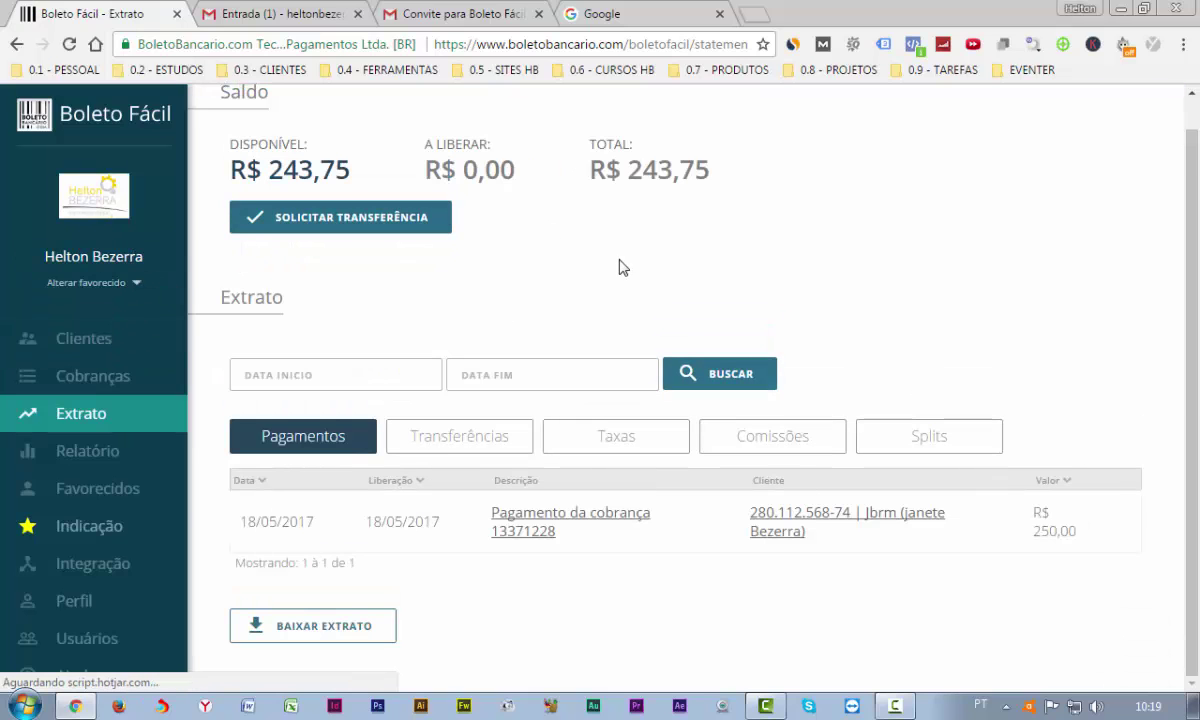
click(328, 262)
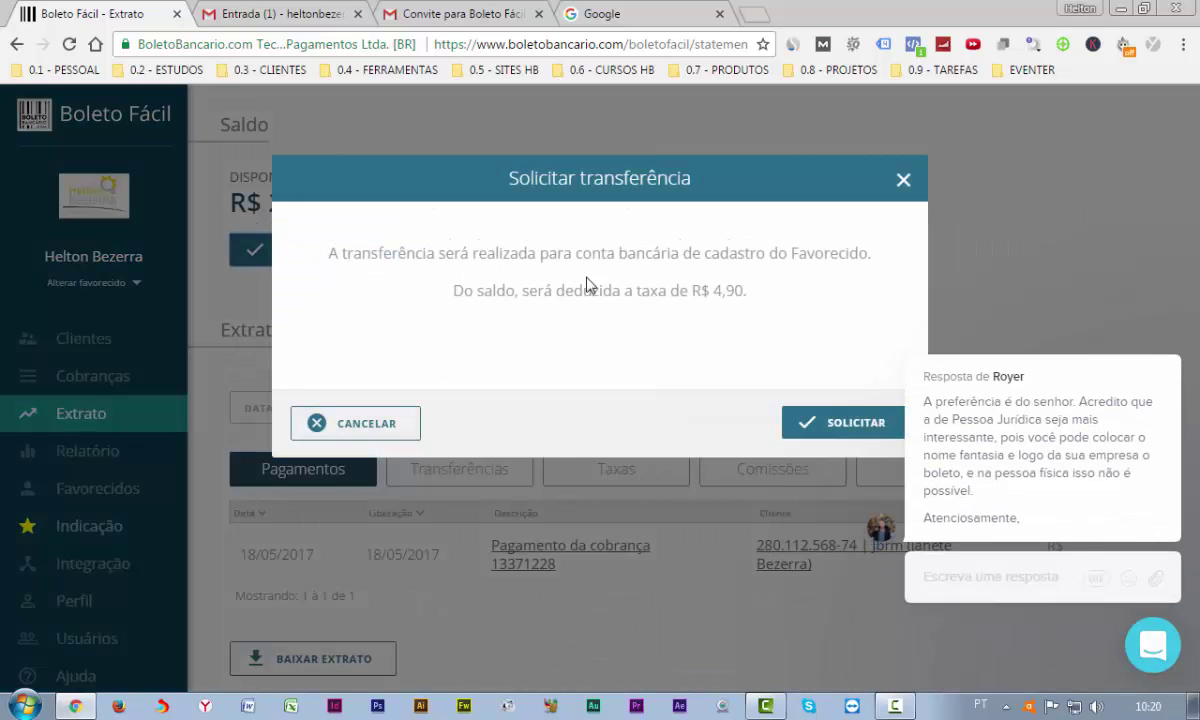
double_click(807, 257)
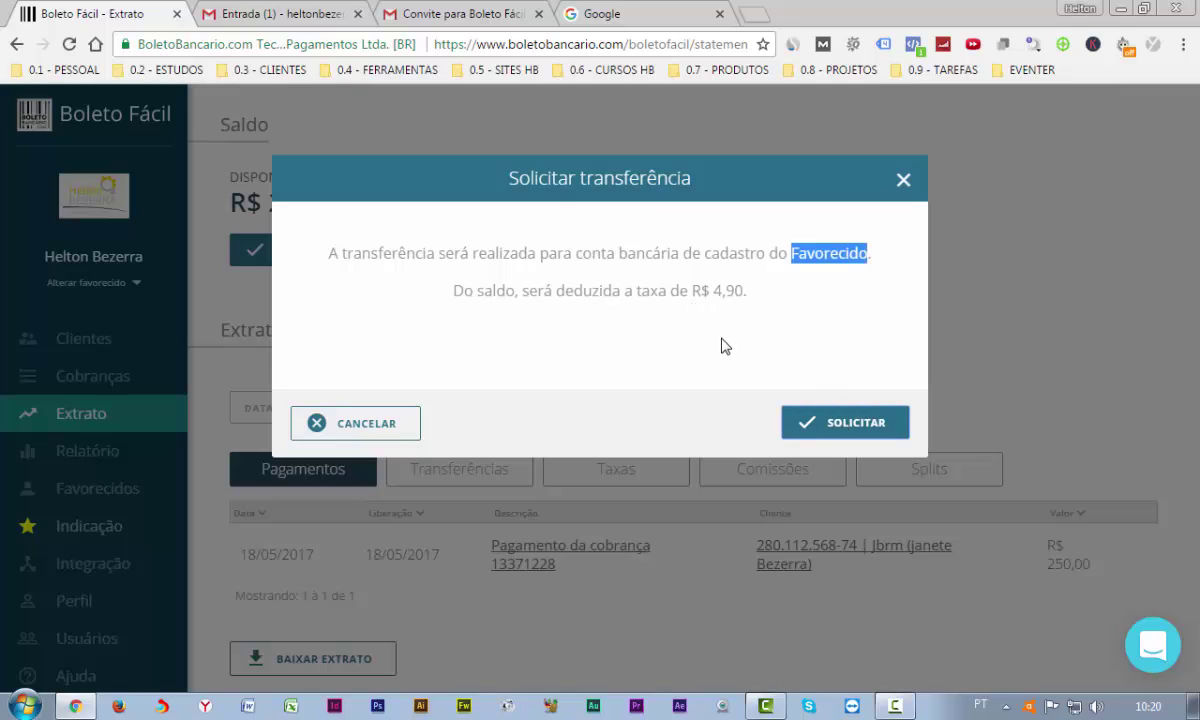
click(812, 424)
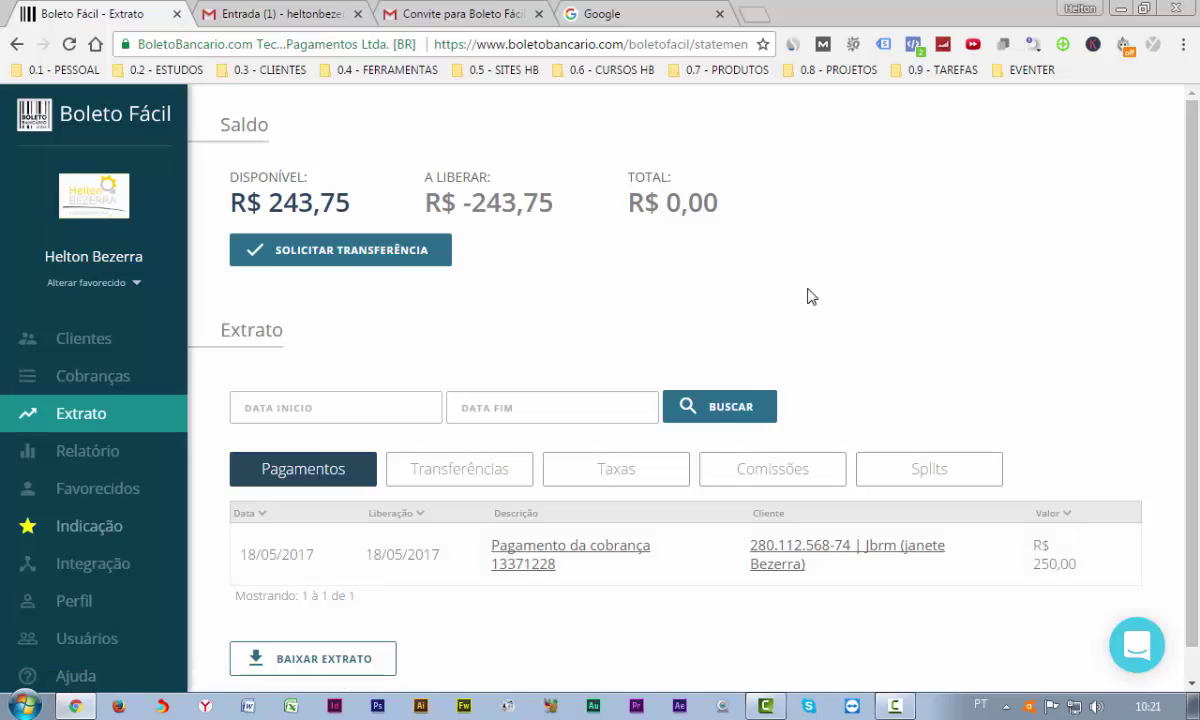
View the help topics in Ajuda and the Clientes list with its overdue clients option (Clientes inadimplentes)
scroll(600, 575, down, 1)
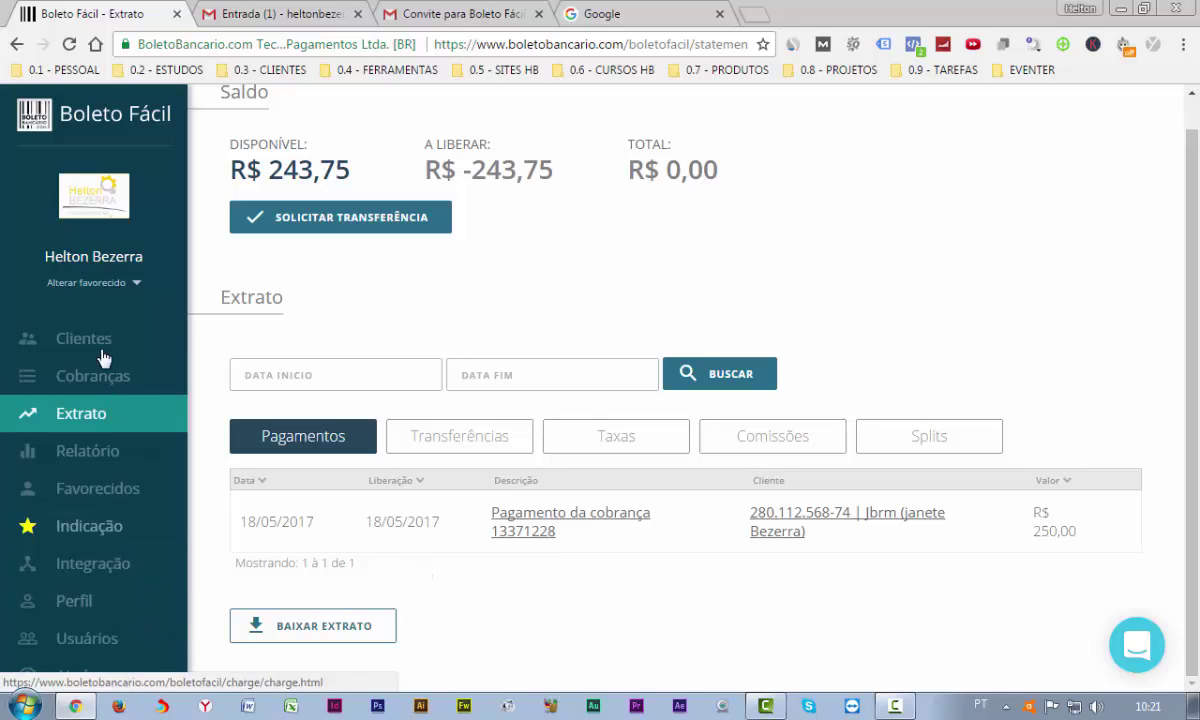
click(105, 684)
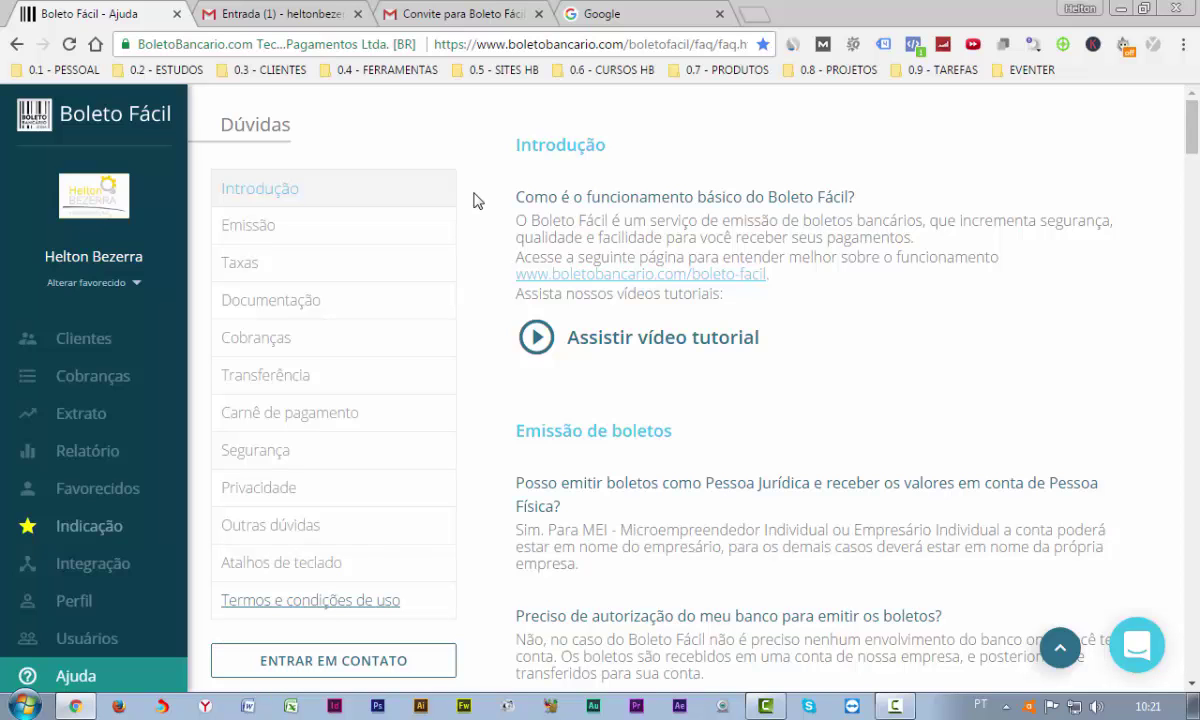
click(125, 345)
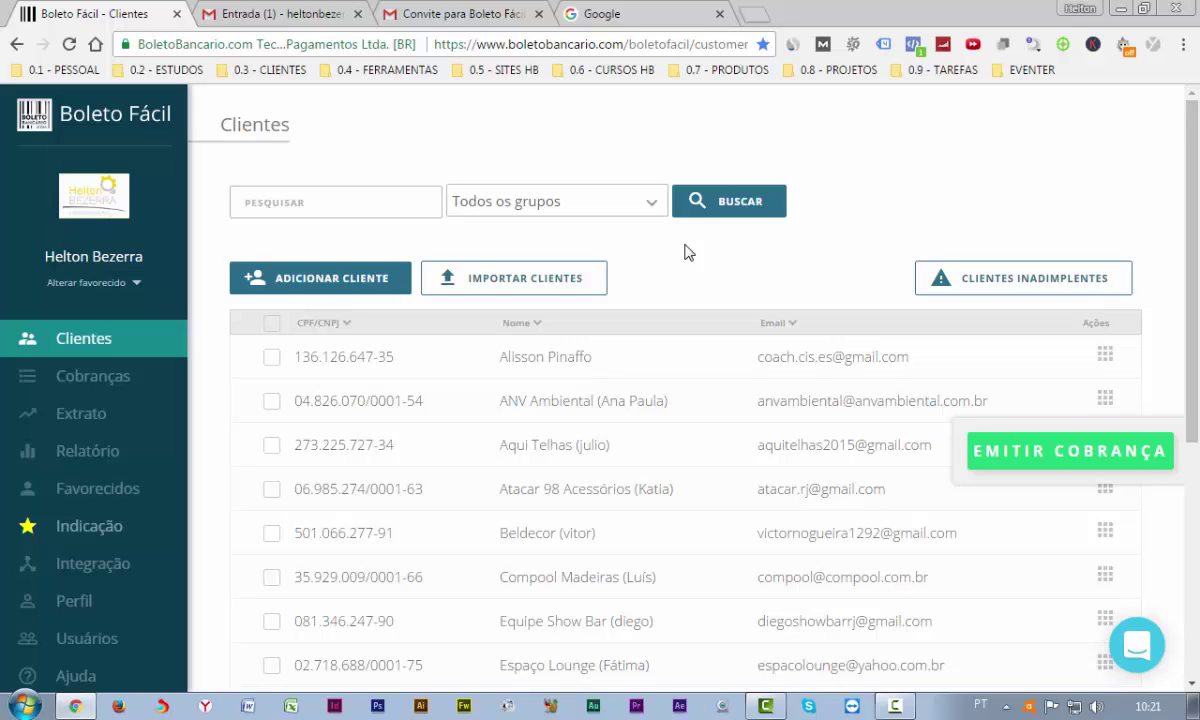
click(957, 286)
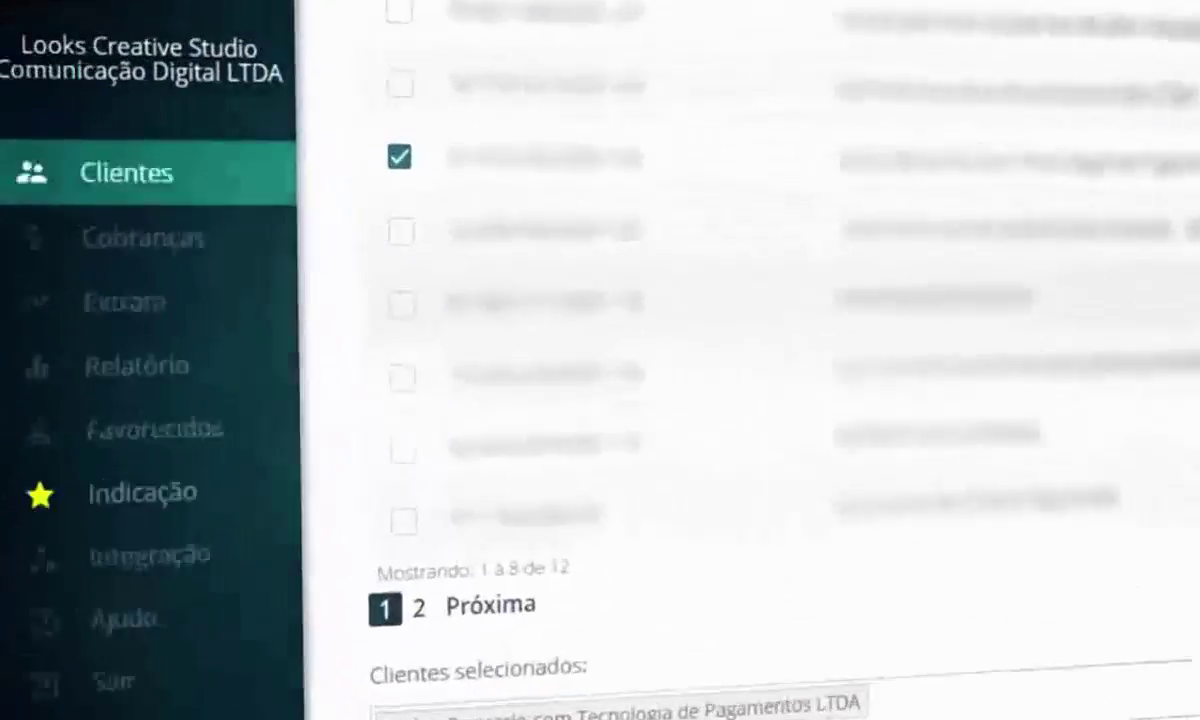
View the charges in Cobranças and open the available actions for the first listed charge
click(66, 231)
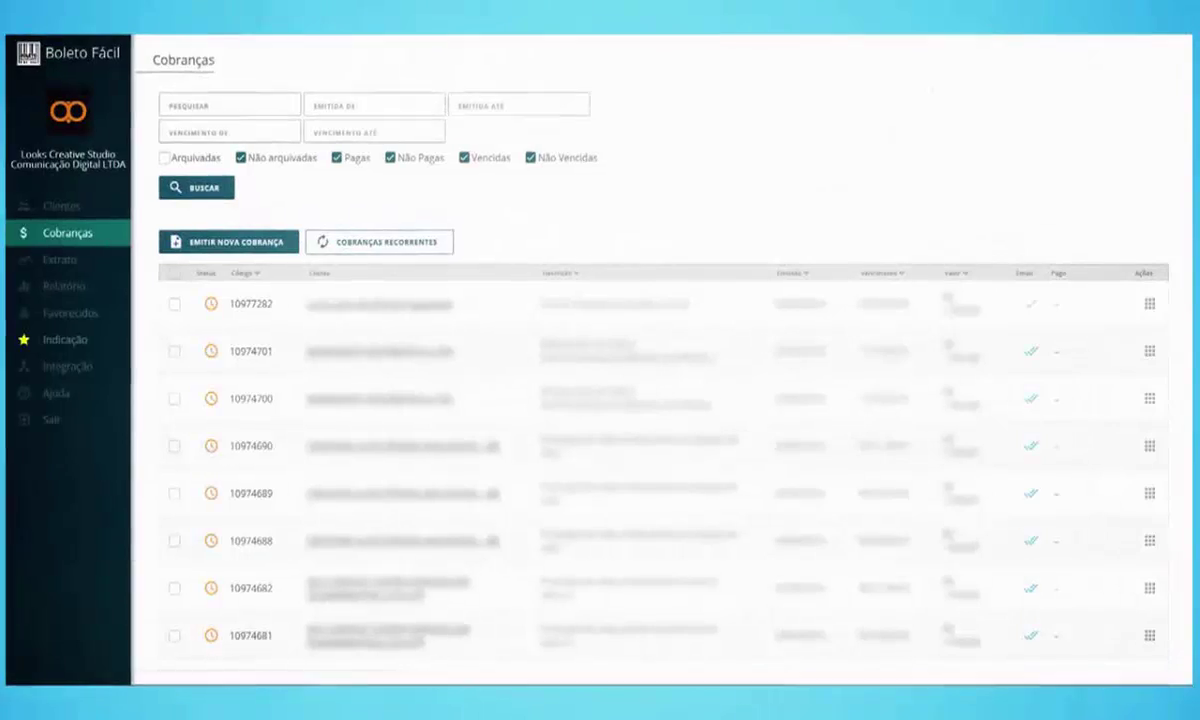
click(1149, 303)
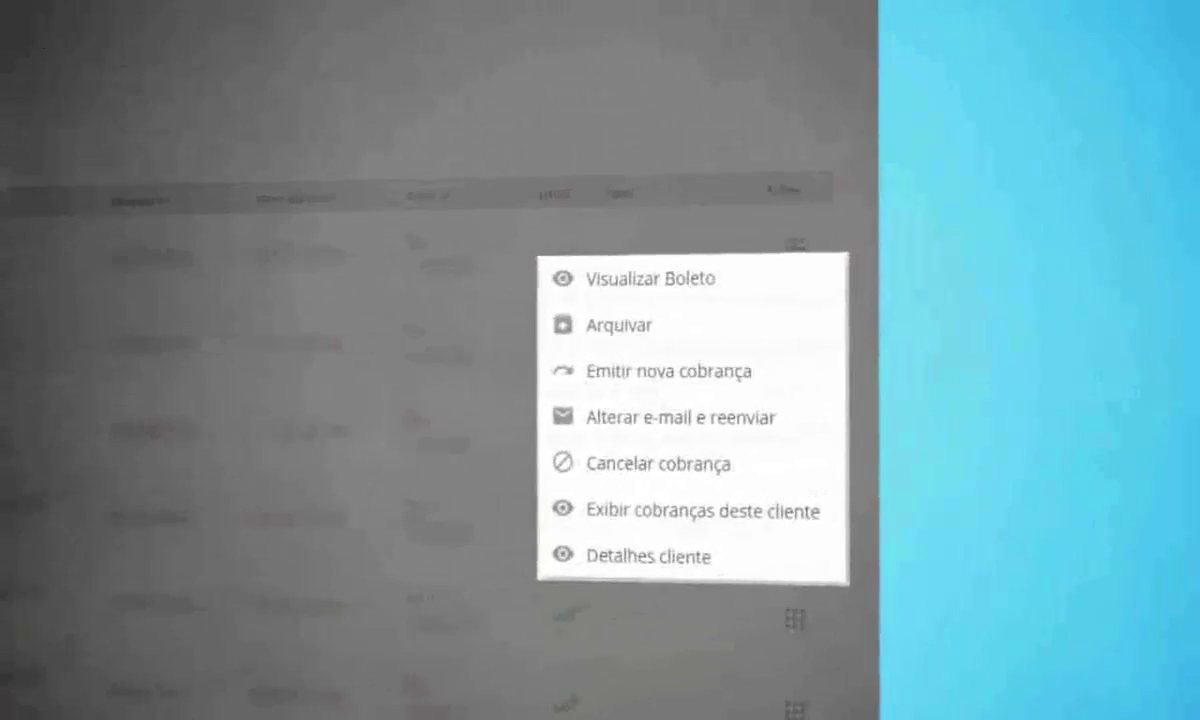